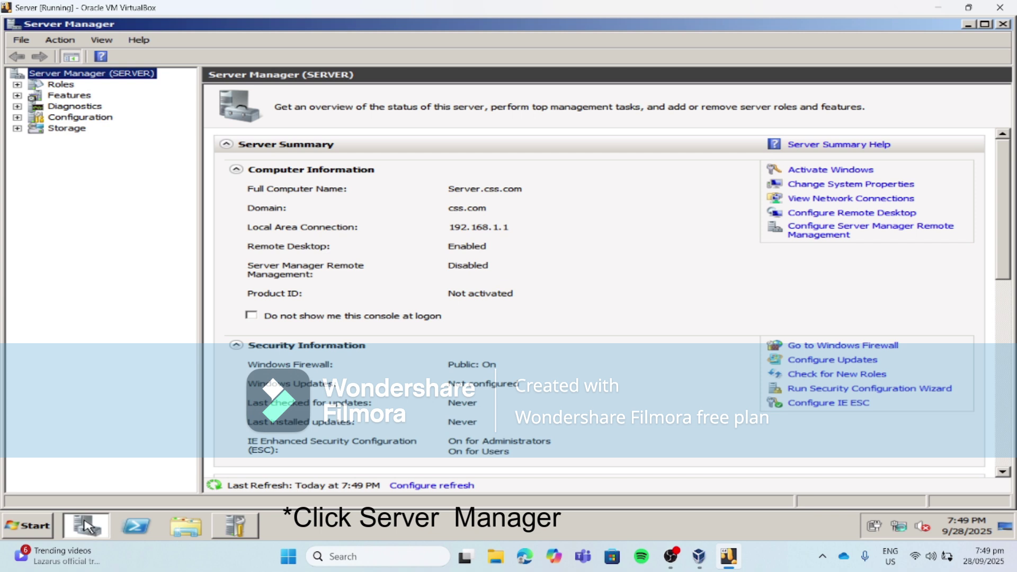
- Start adding a role to the server and select DHCP Server as the role to install
click(57, 86)
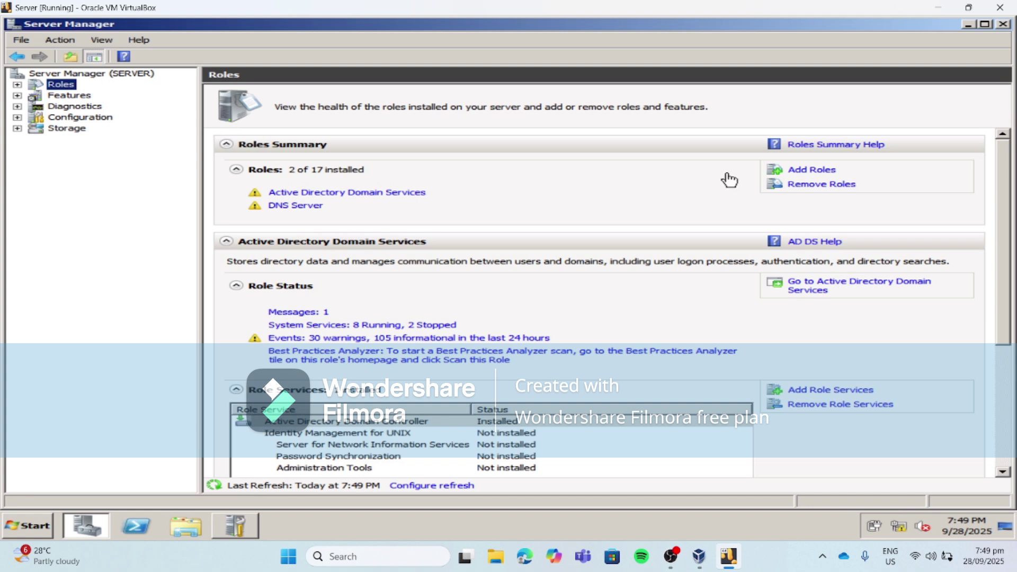
click(806, 171)
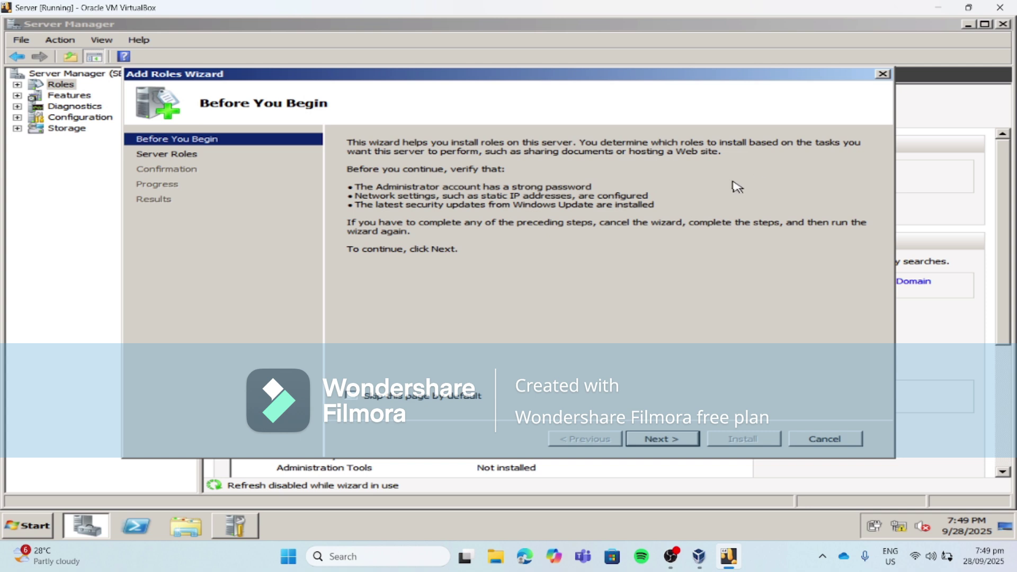
click(675, 441)
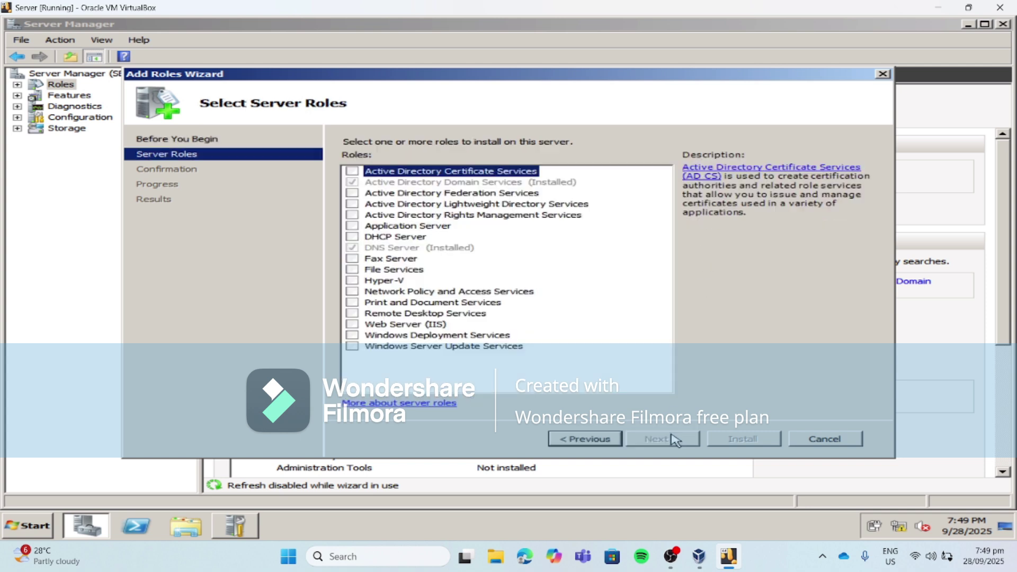
click(353, 238)
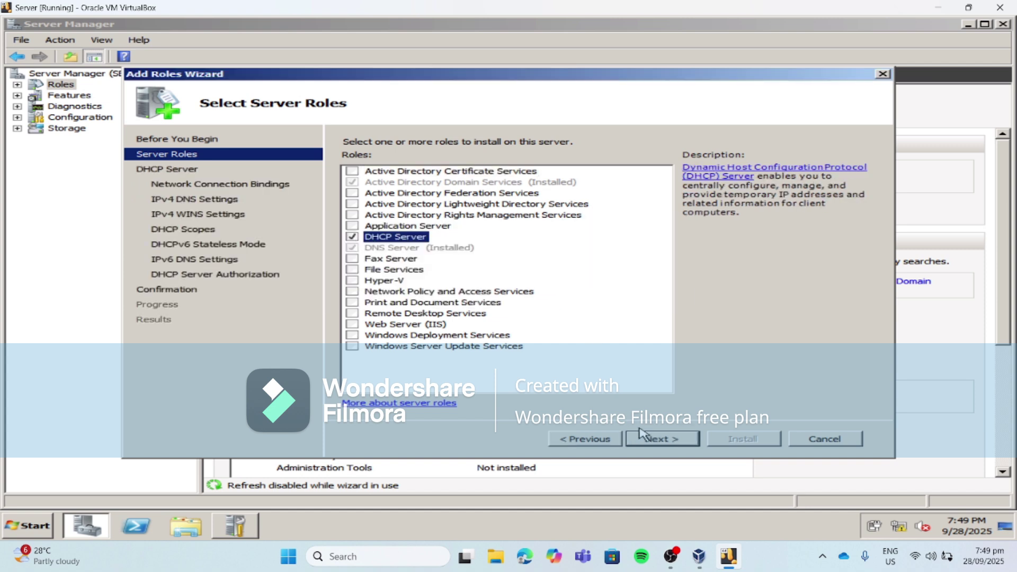
click(657, 439)
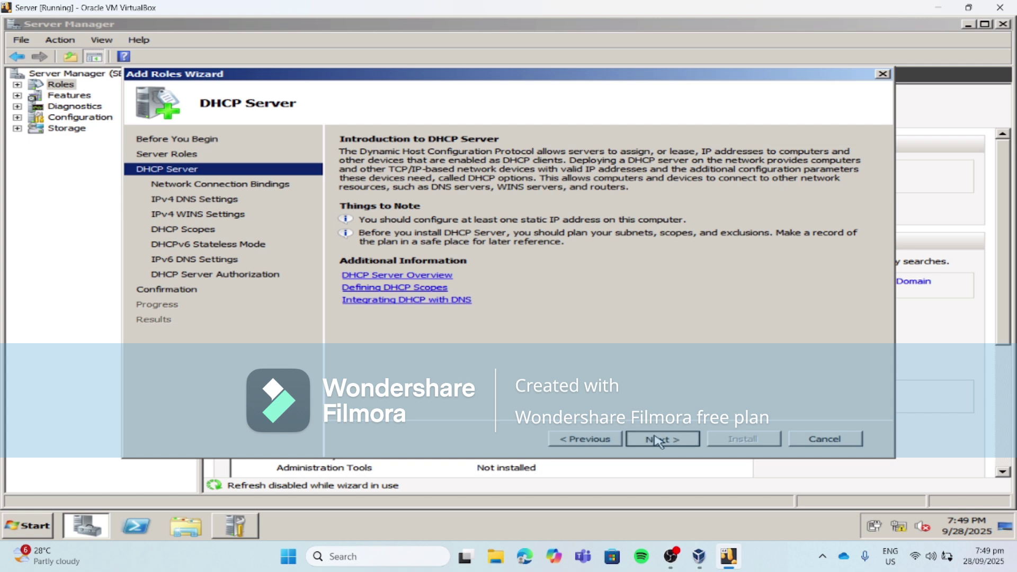
- Accept the default network connection binding and set the preferred DNS server IPv4 address to 192.168.1.1
click(658, 440)
click(659, 440)
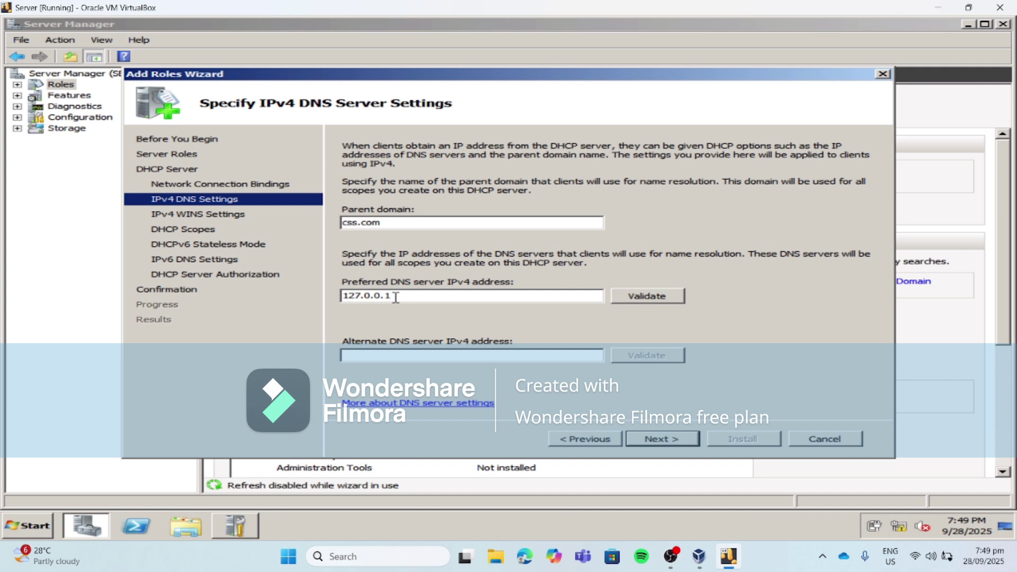
drag(396, 298, 341, 296)
text(192.168.1.1)
- Run oobe to check the server's Local Area Connection address in Initial Configuration Tasks, and return to the Add Roles Wizard
key(super+r)
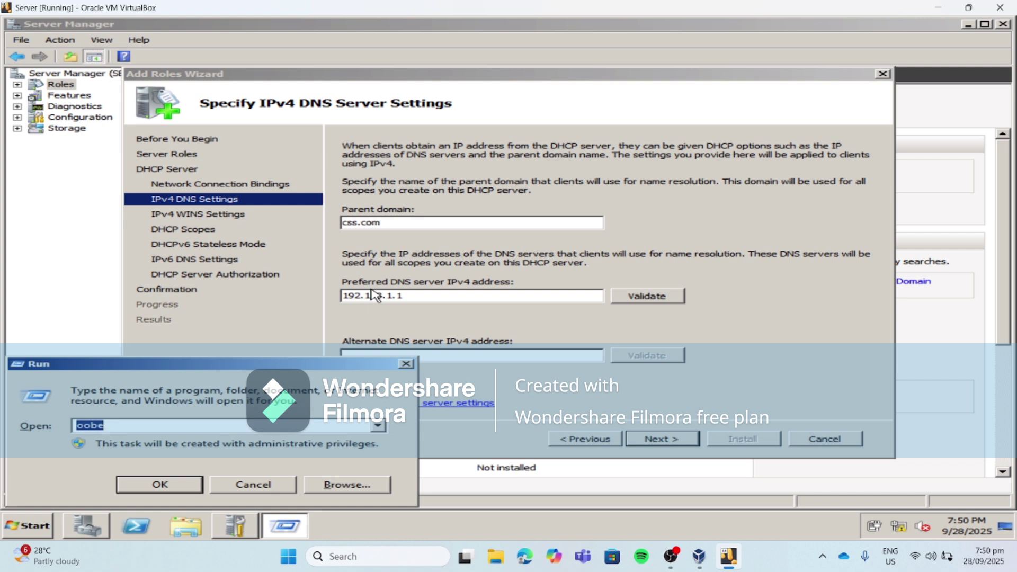
text(oobe)
key(Return)
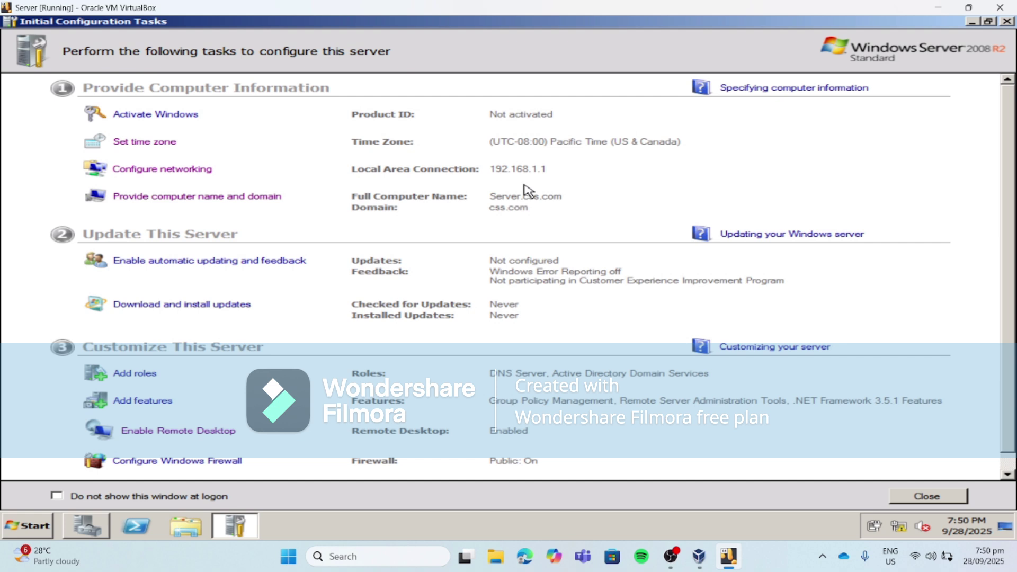
click(239, 535)
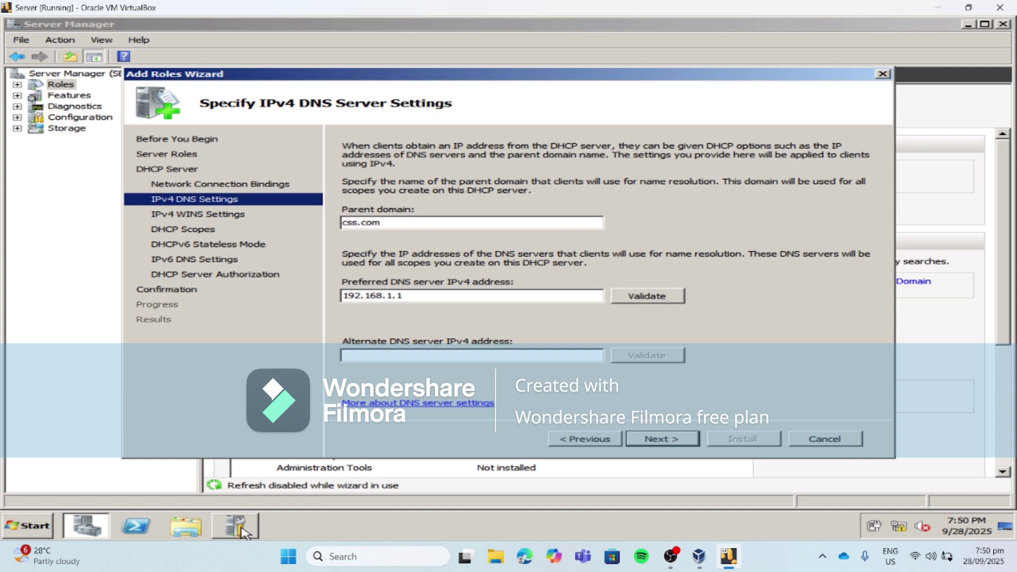
- Validate the preferred DNS server address and leave WINS as not required for applications on this network
click(638, 301)
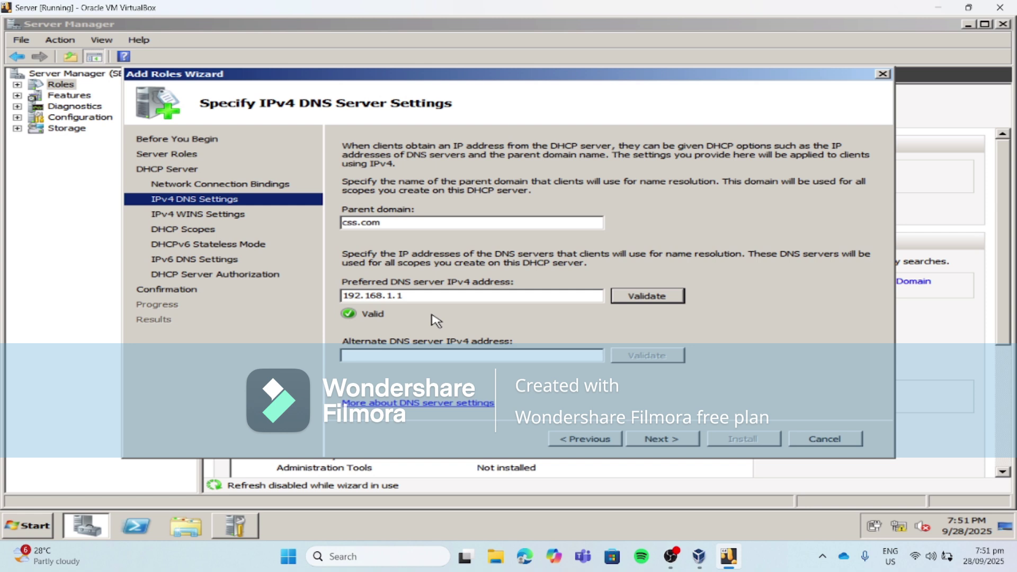
click(693, 446)
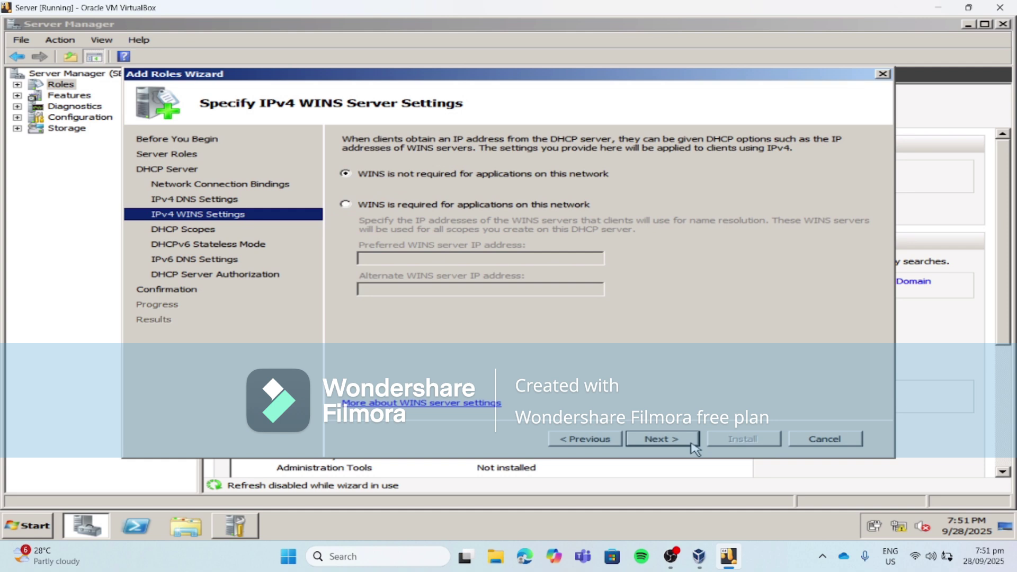
click(693, 446)
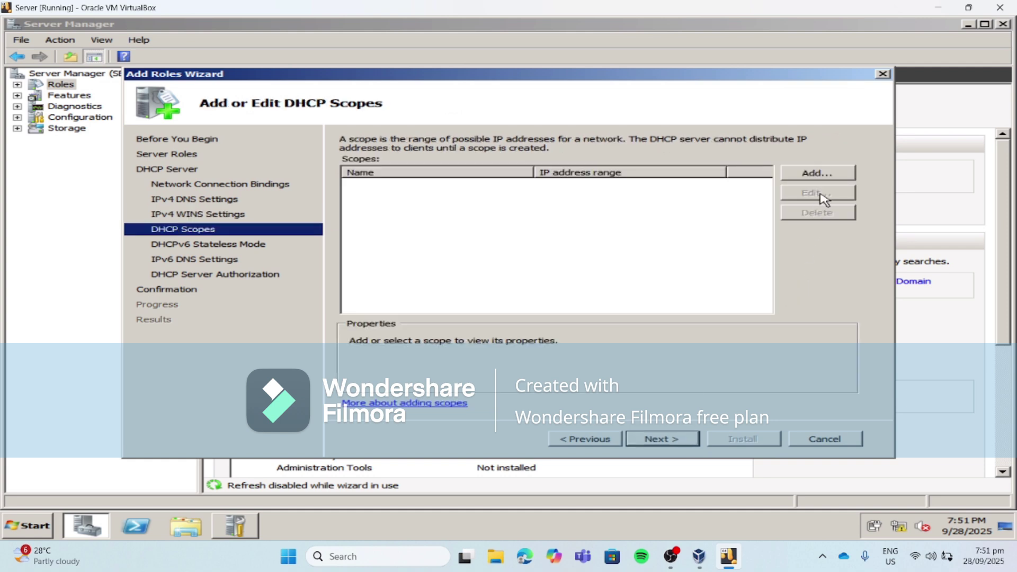
- Add a DHCP scope named "css scope" with starting IP address 192.168.1.2 and ending IP address 192.168.1.254
click(830, 178)
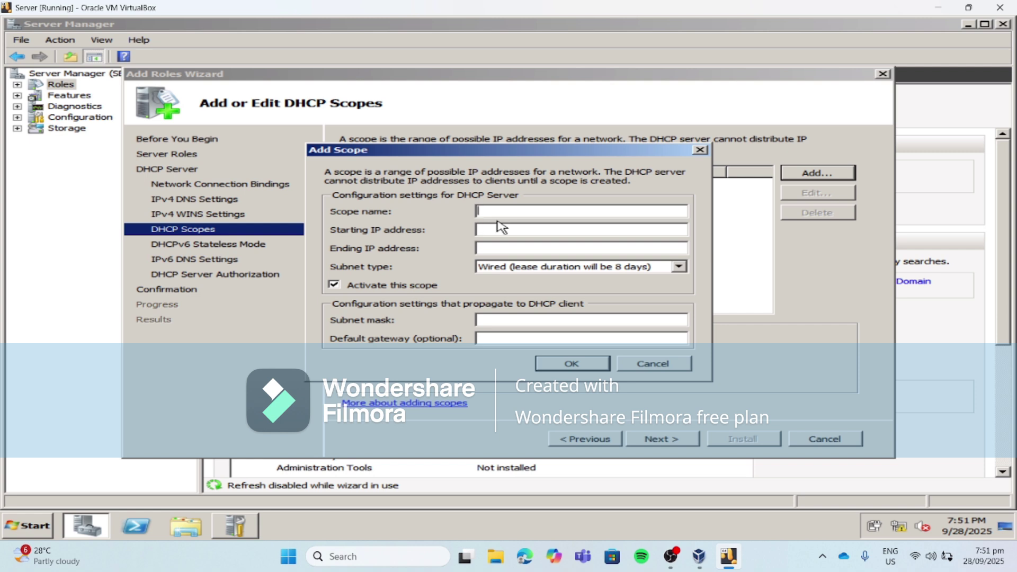
text(css scope)
click(508, 232)
text(192.16)
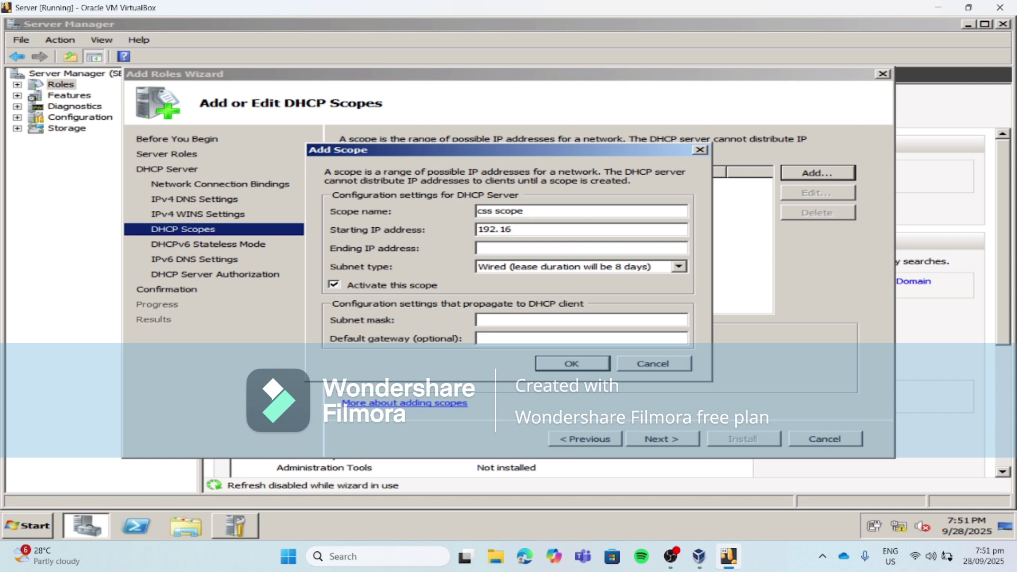
text(8.1.)
text(2)
click(509, 245)
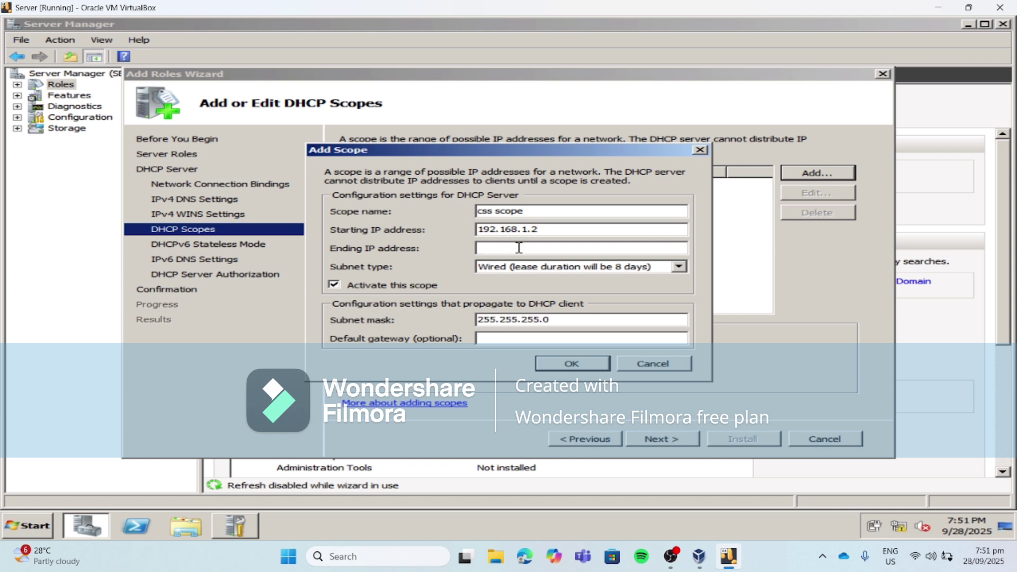
text(192.168.1.254)
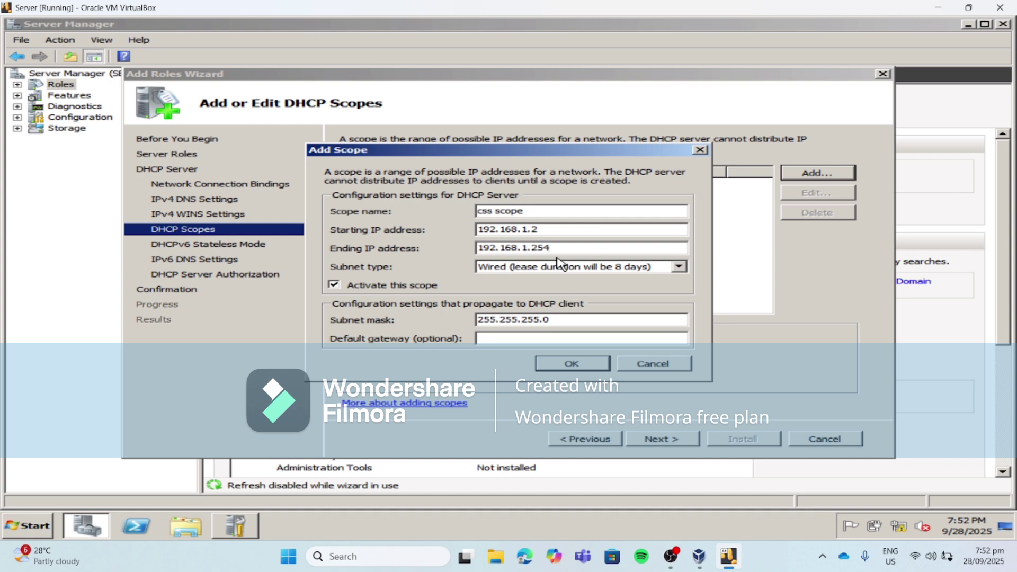
click(595, 370)
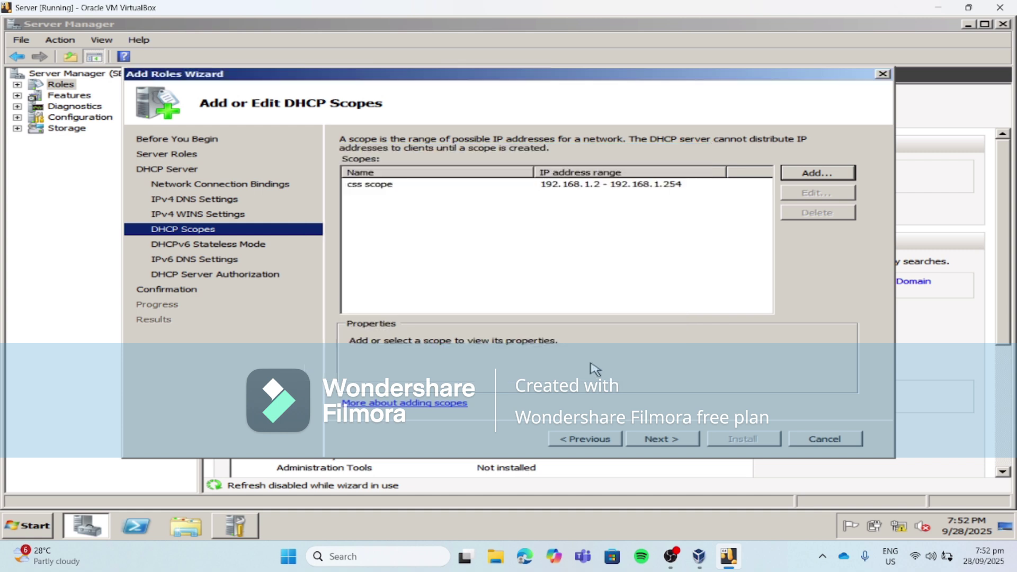
- Disable DHCPv6 stateless mode for this server
click(675, 439)
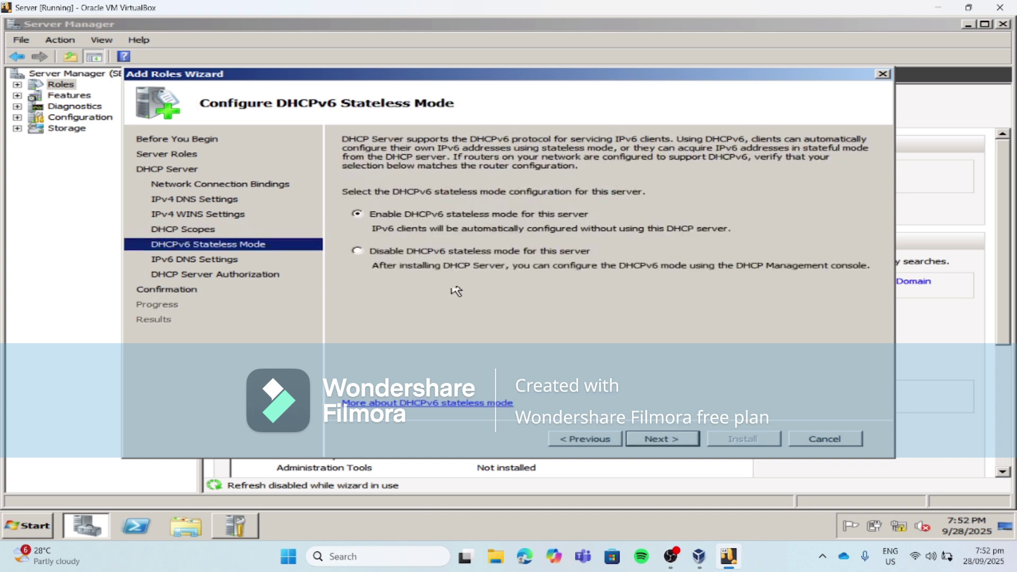
click(358, 251)
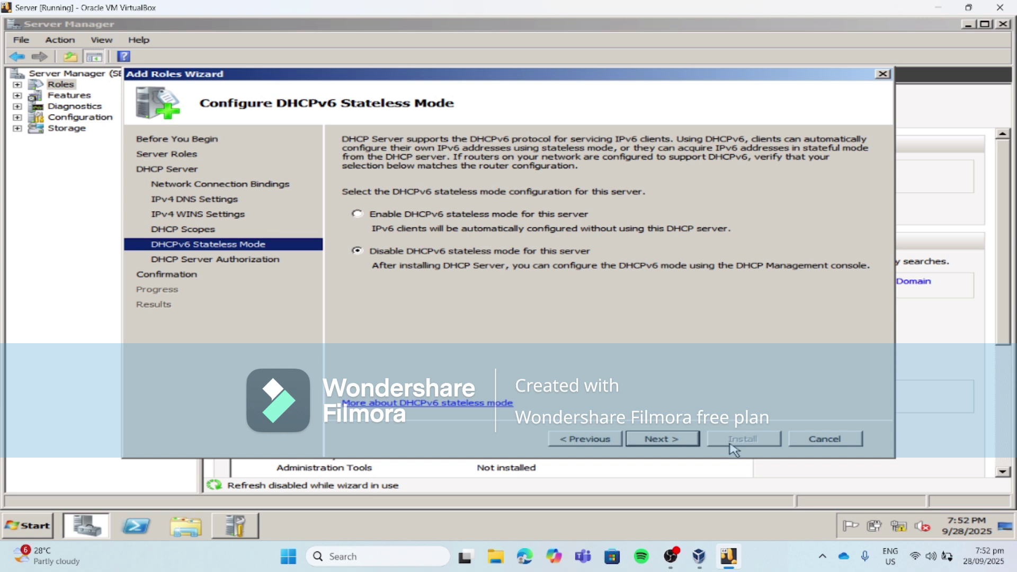
click(695, 443)
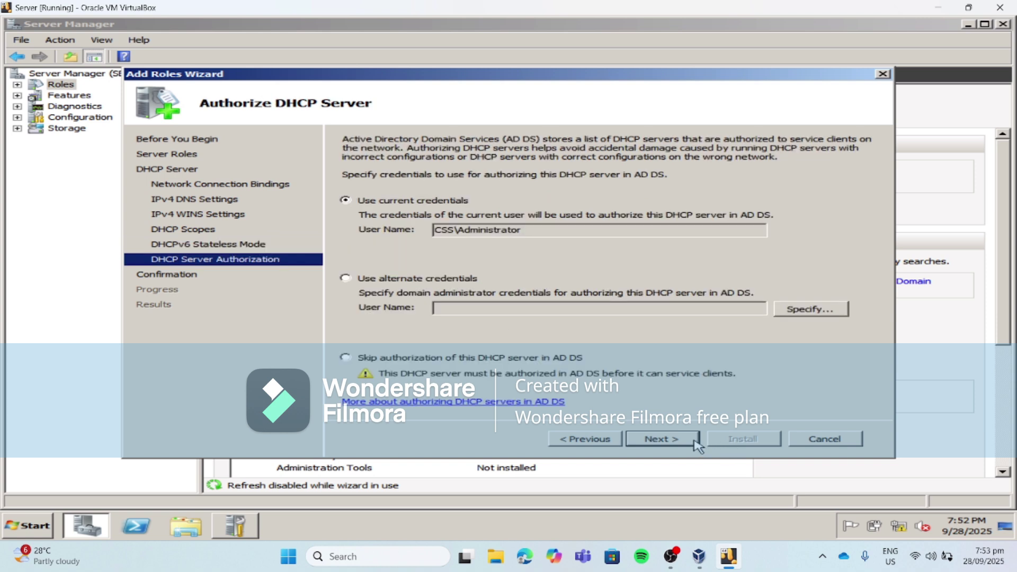
- Authorize the DHCP server with the current credentials and install the role, closing the wizard when it completes
click(662, 439)
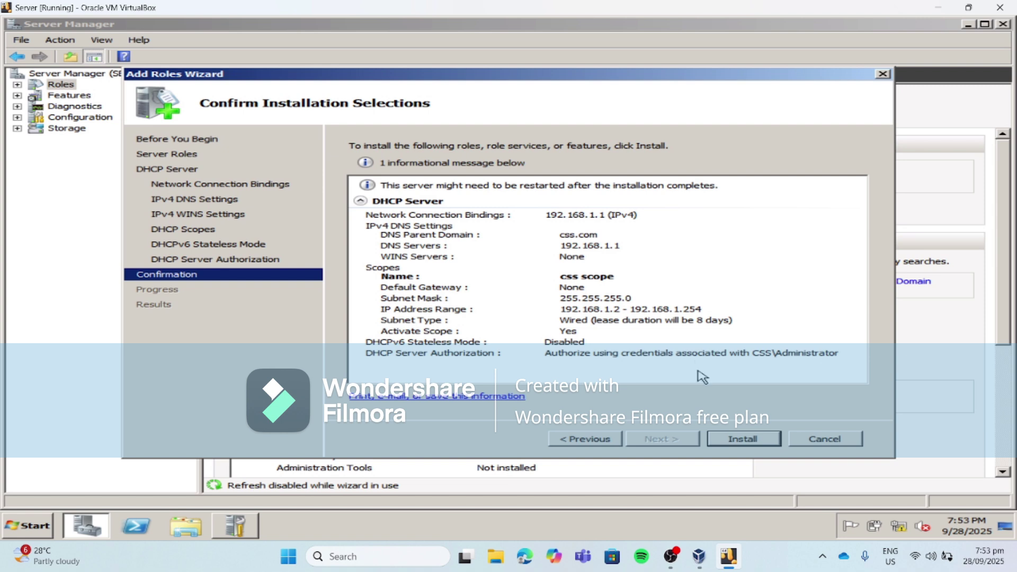
click(722, 438)
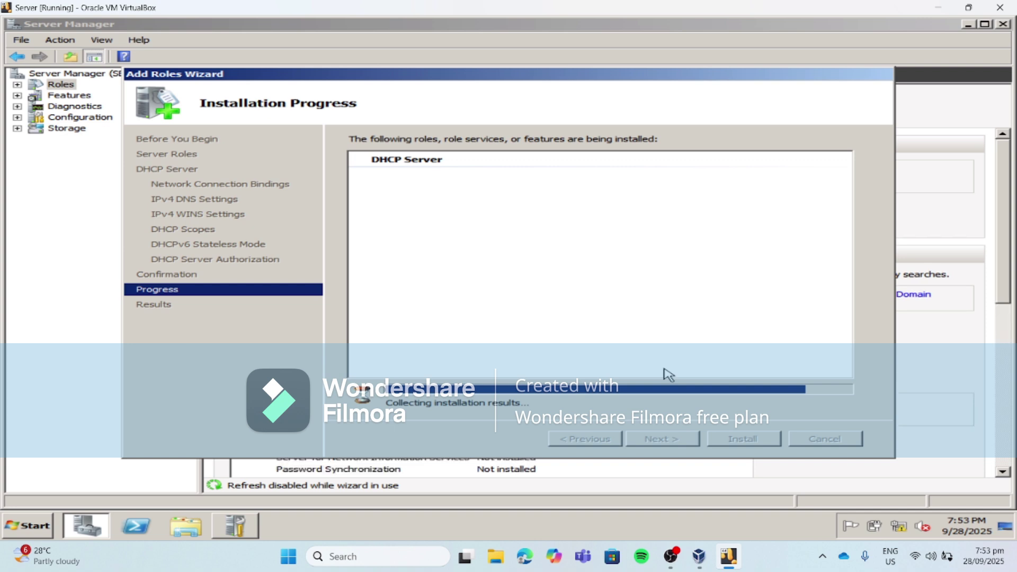
click(744, 440)
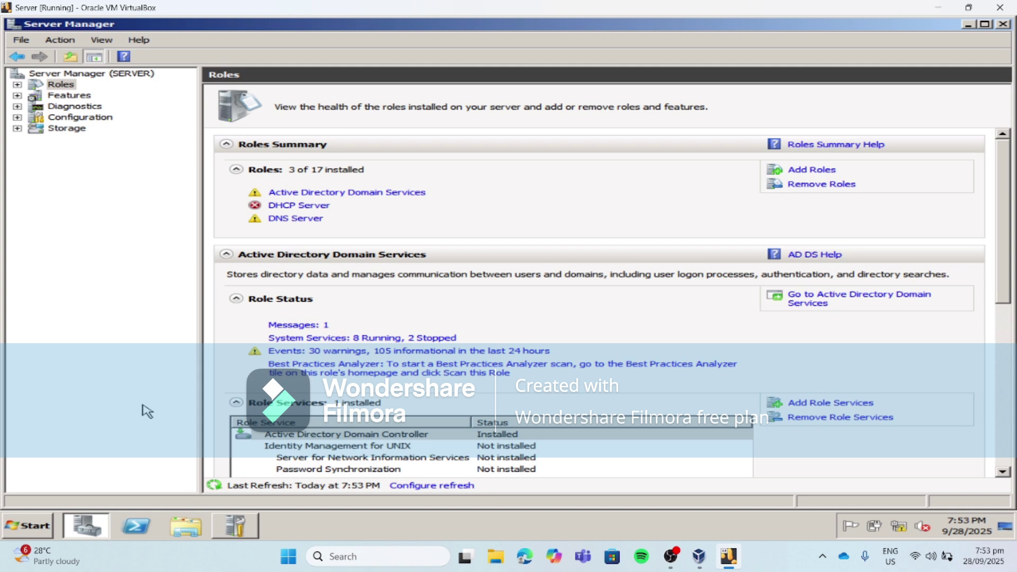
- Restart the server
click(21, 527)
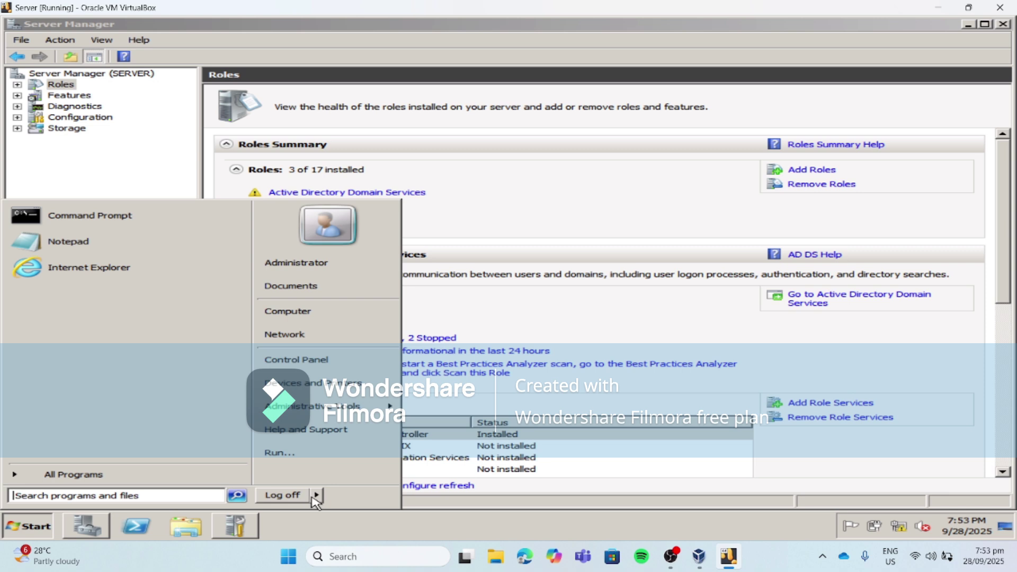
mouse_move(316, 498)
click(366, 477)
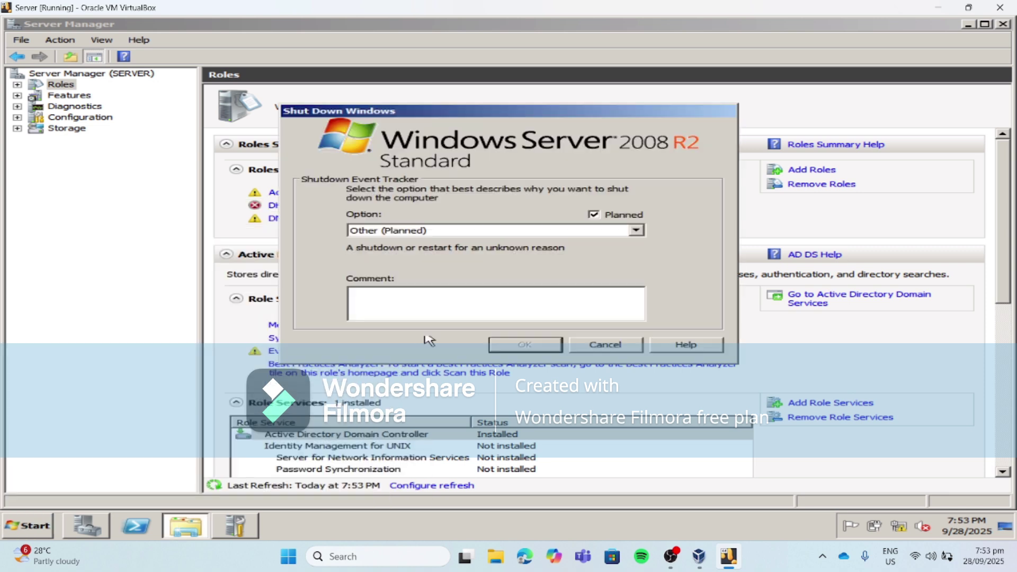
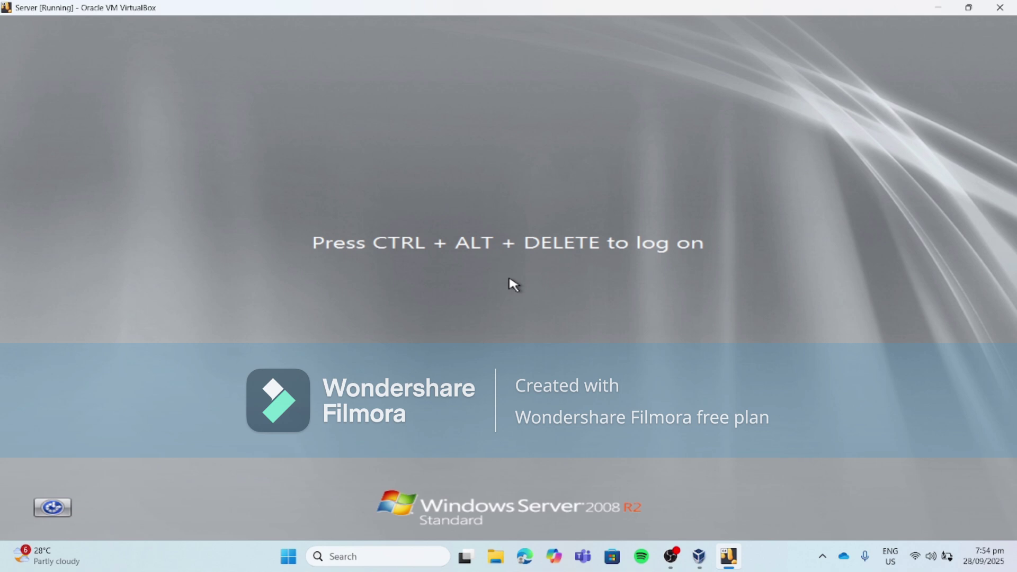
- Log on to the server with the administrator account password and dismiss the Windows Activation dialog
key(ctrl+alt+Delete)
text(*********)
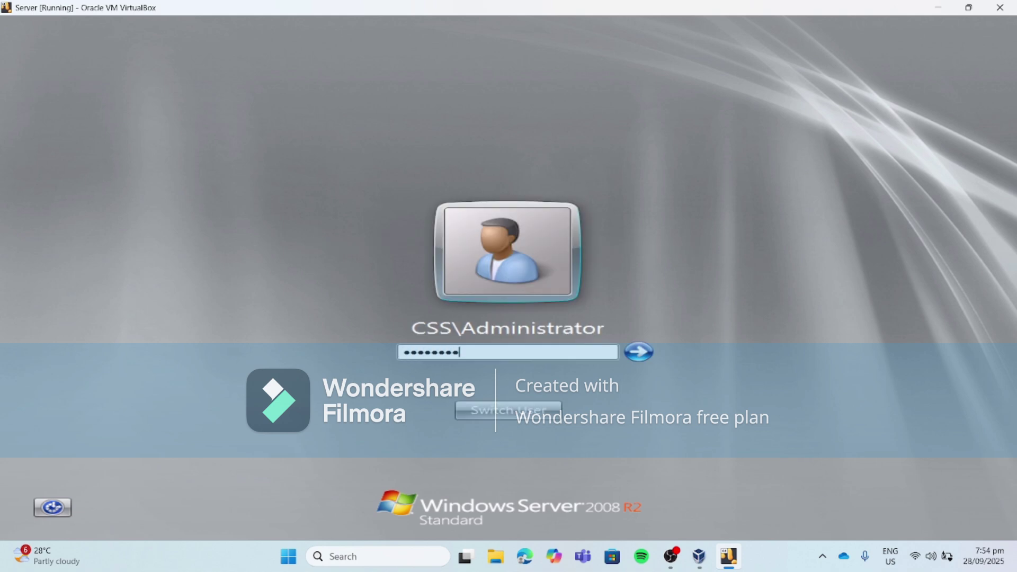
key(Return)
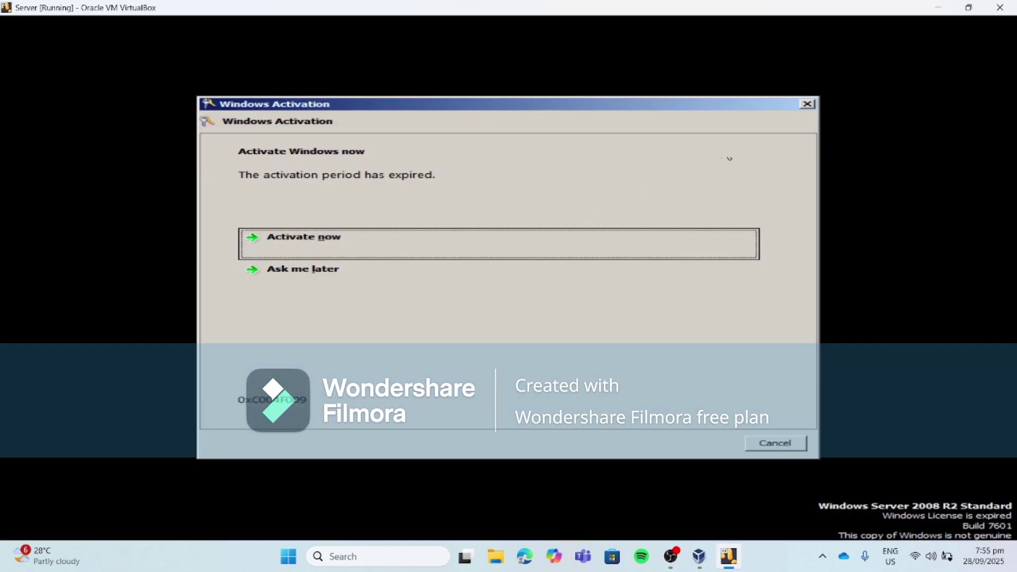
click(807, 104)
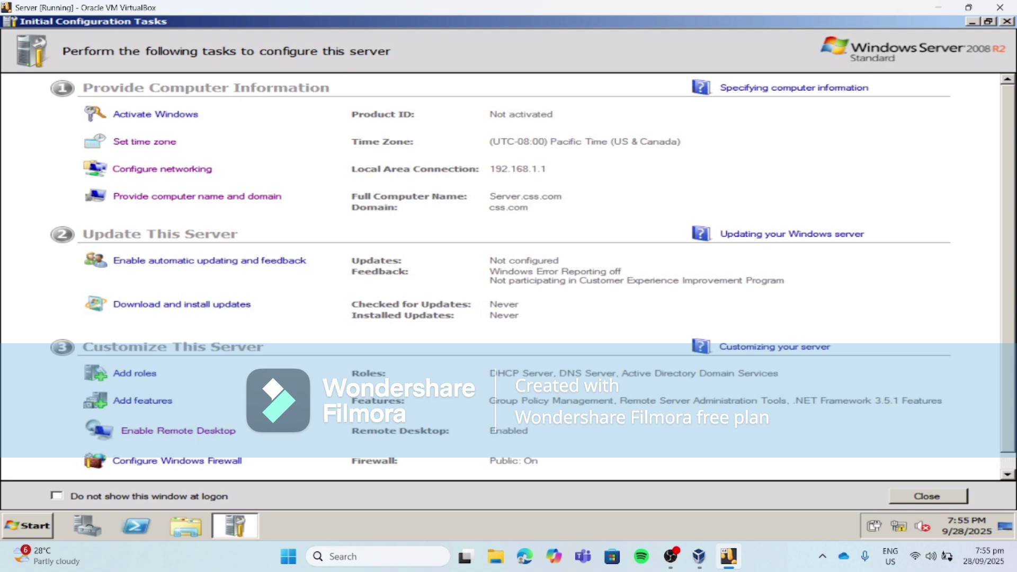
- Open Server Manager and show the address pool of the DHCP server's IPv4 scope under server.css.com
click(98, 535)
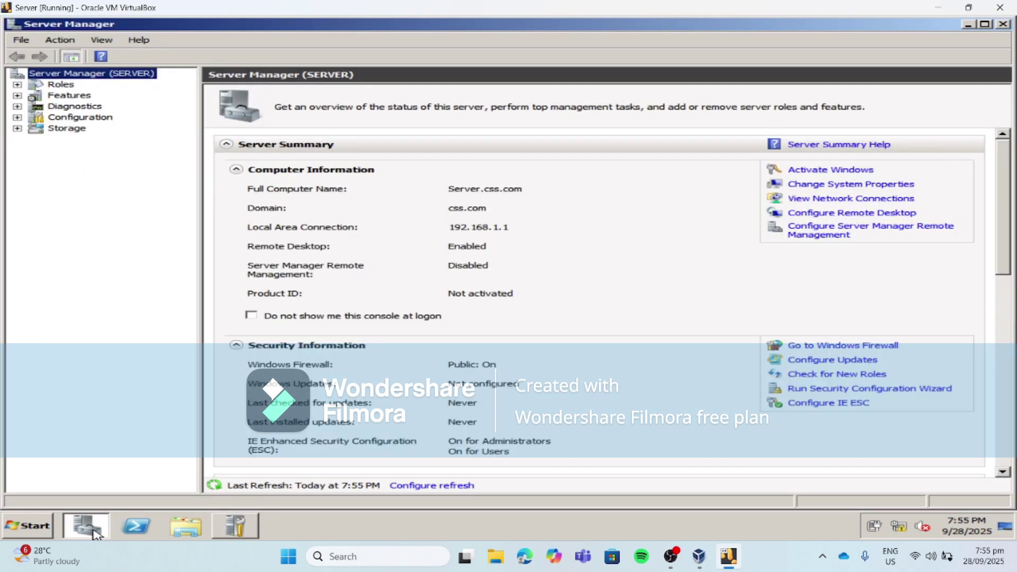
click(61, 85)
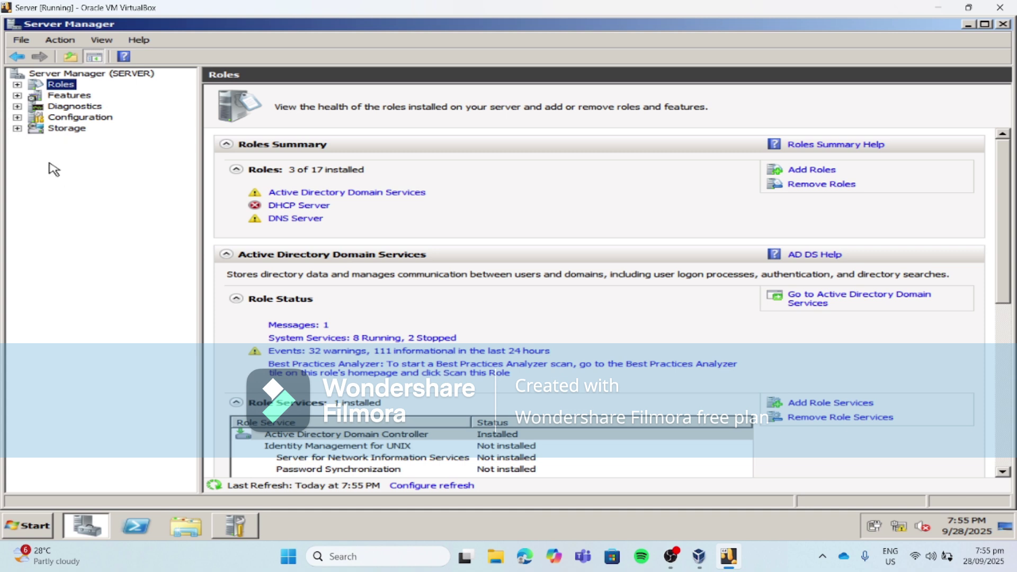
click(16, 86)
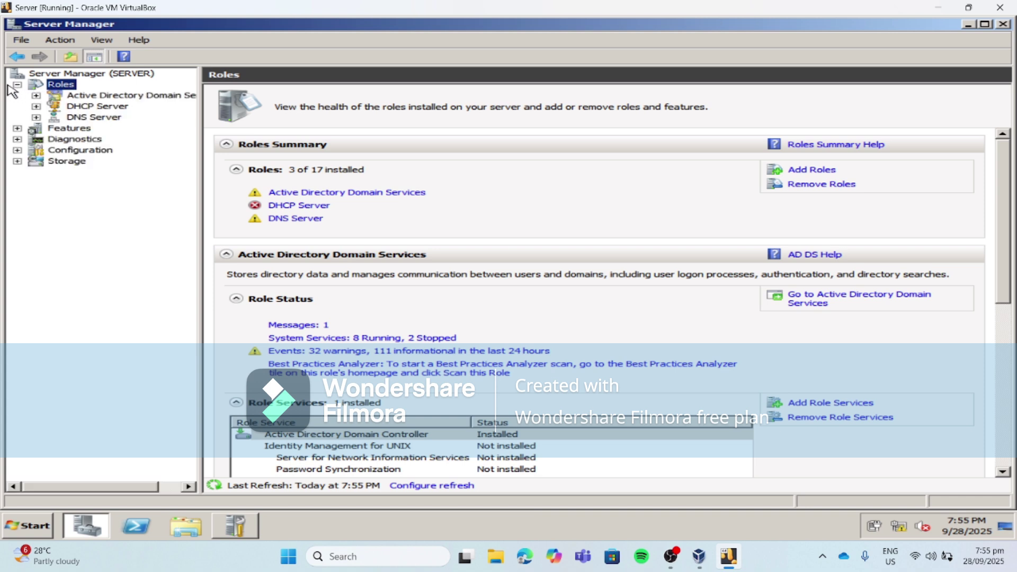
click(36, 107)
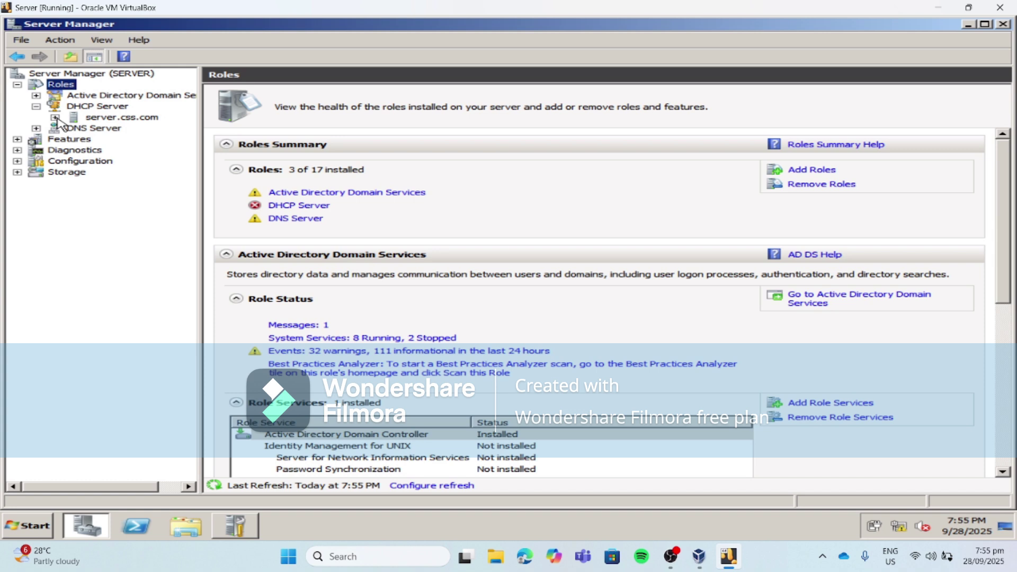
click(56, 117)
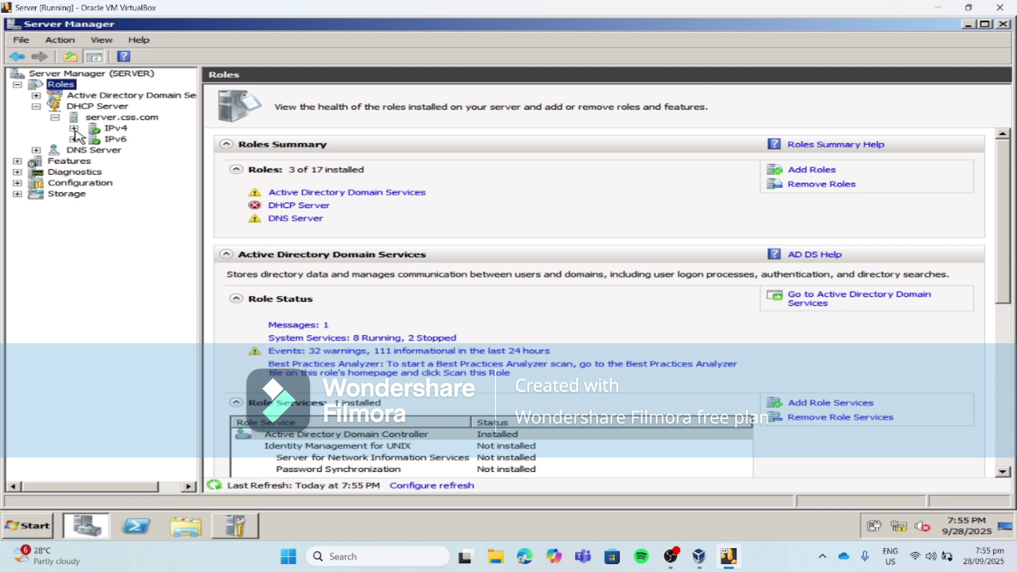
click(74, 129)
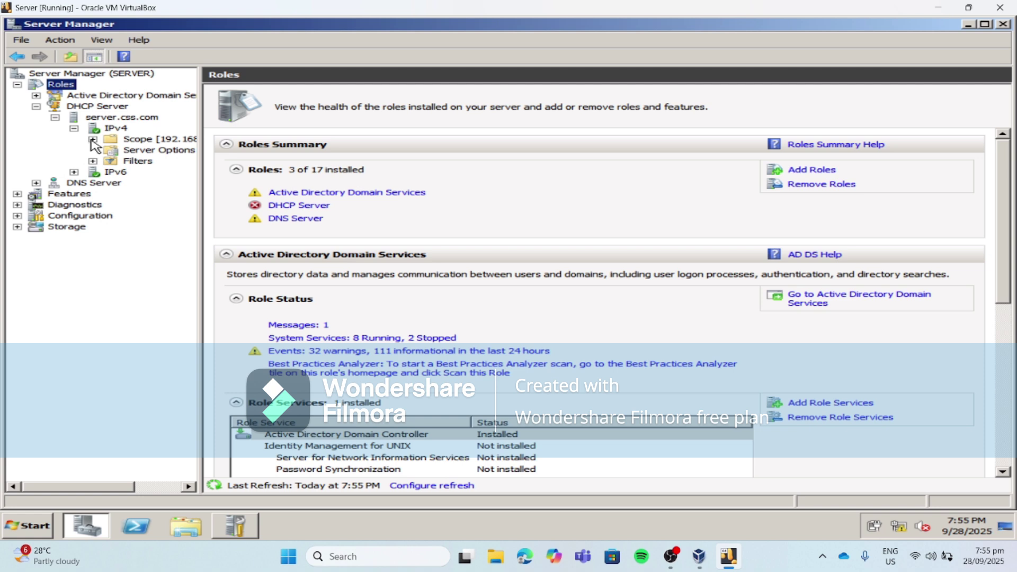
click(92, 140)
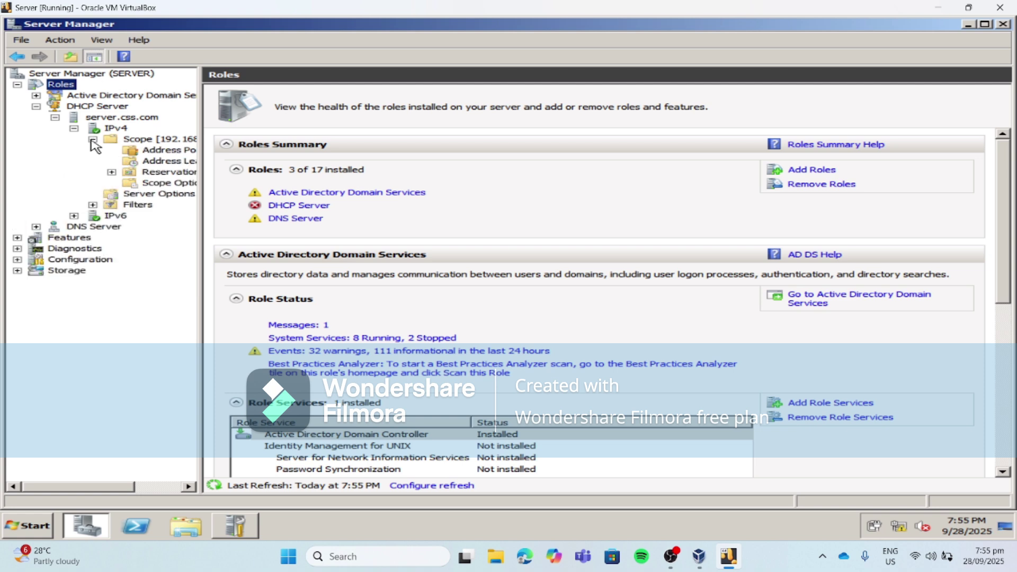
click(161, 153)
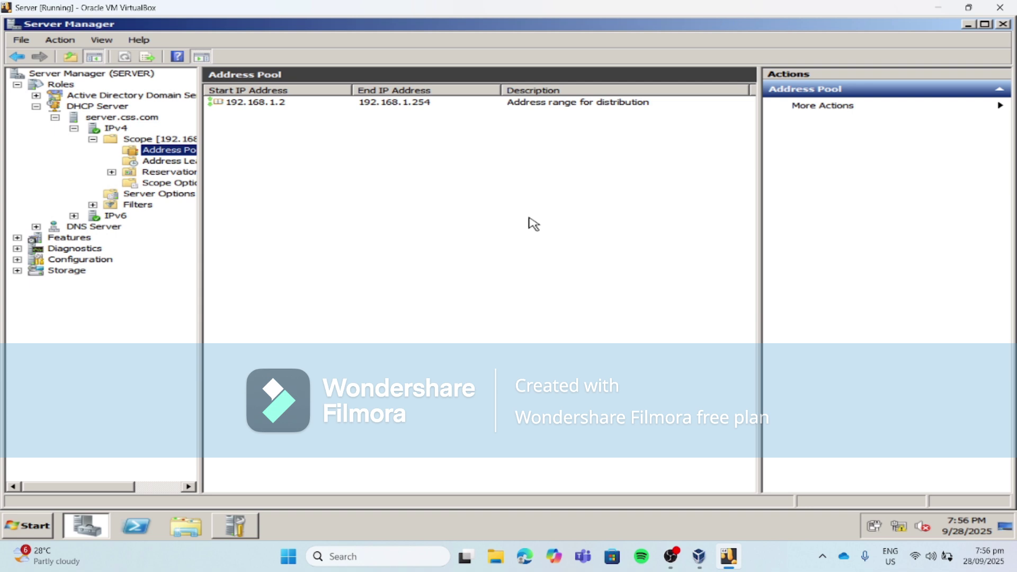
- Begin a new exclusion range in the address pool with start IP address 192.168.1.2
click(361, 145)
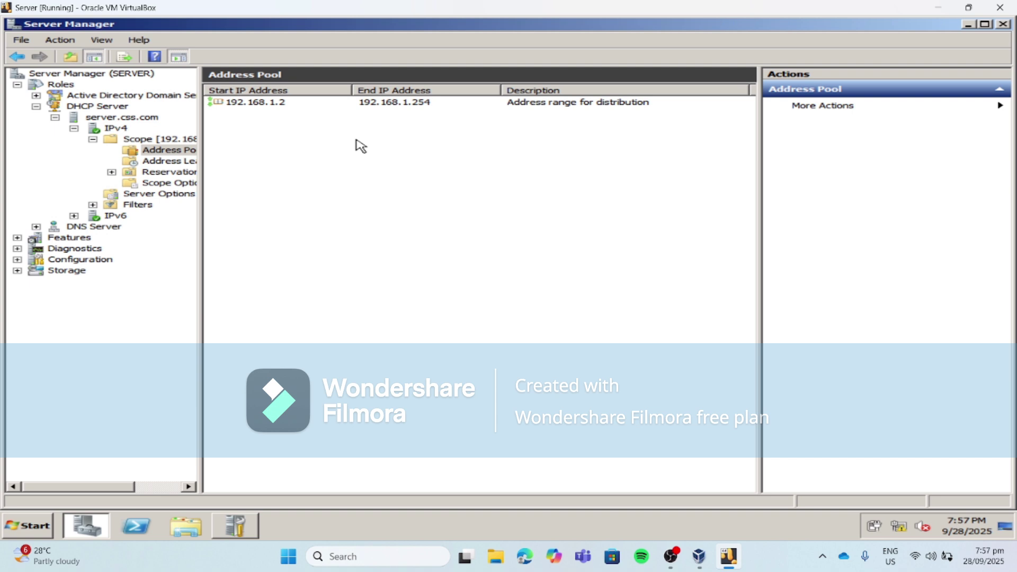
right_click(360, 146)
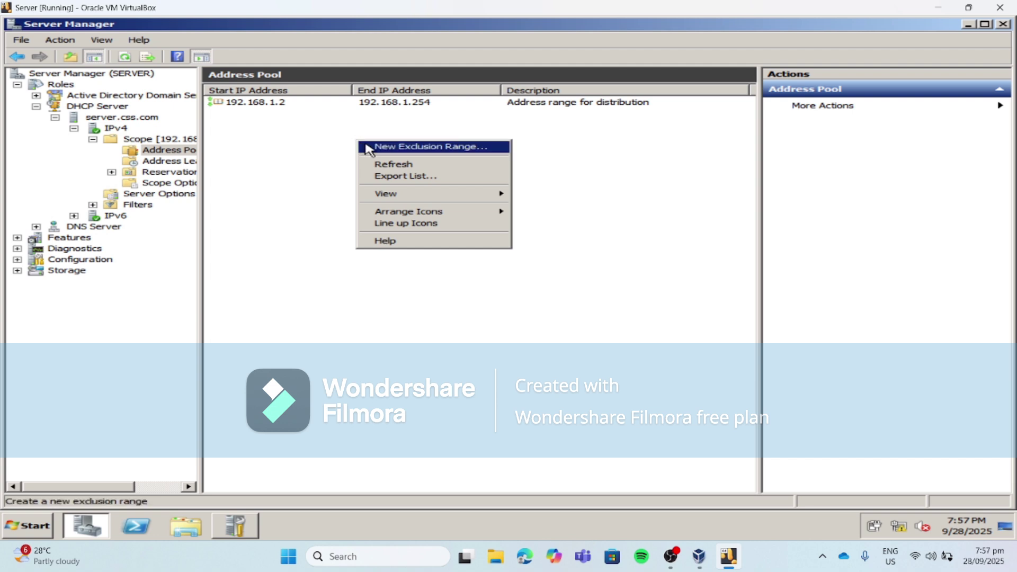
click(372, 147)
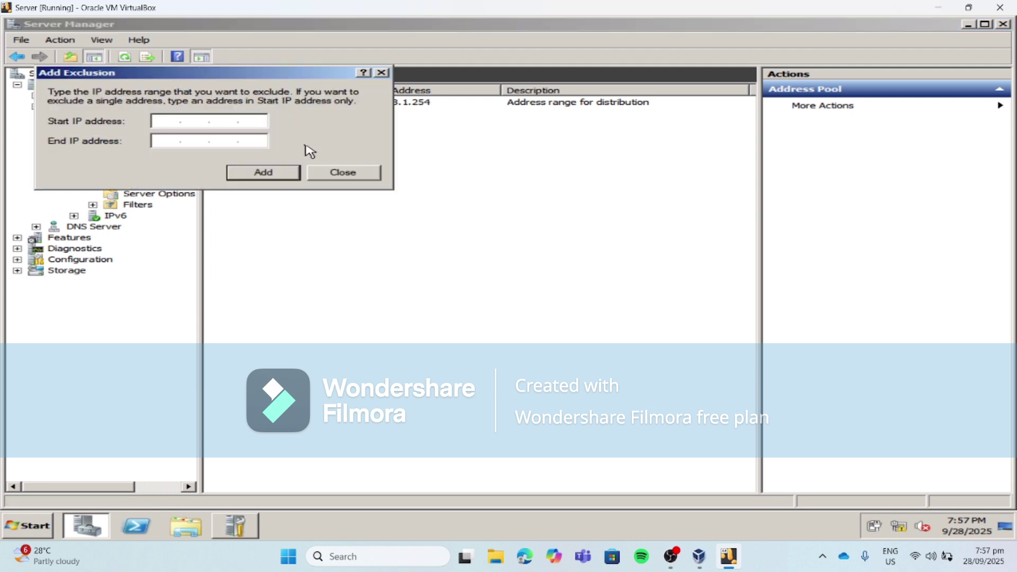
drag(271, 78, 503, 187)
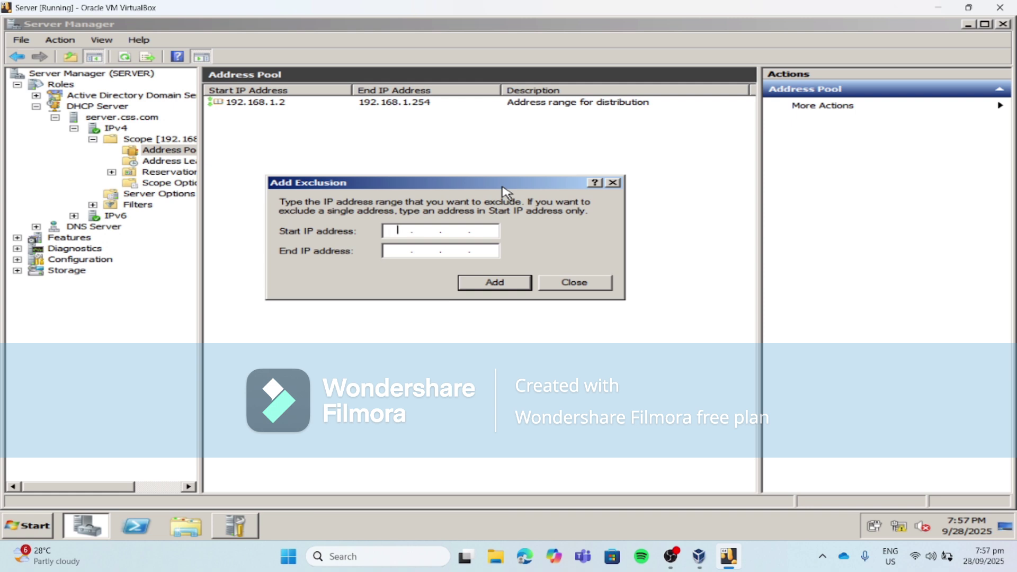
text(192 . 168 . 1 . 2)
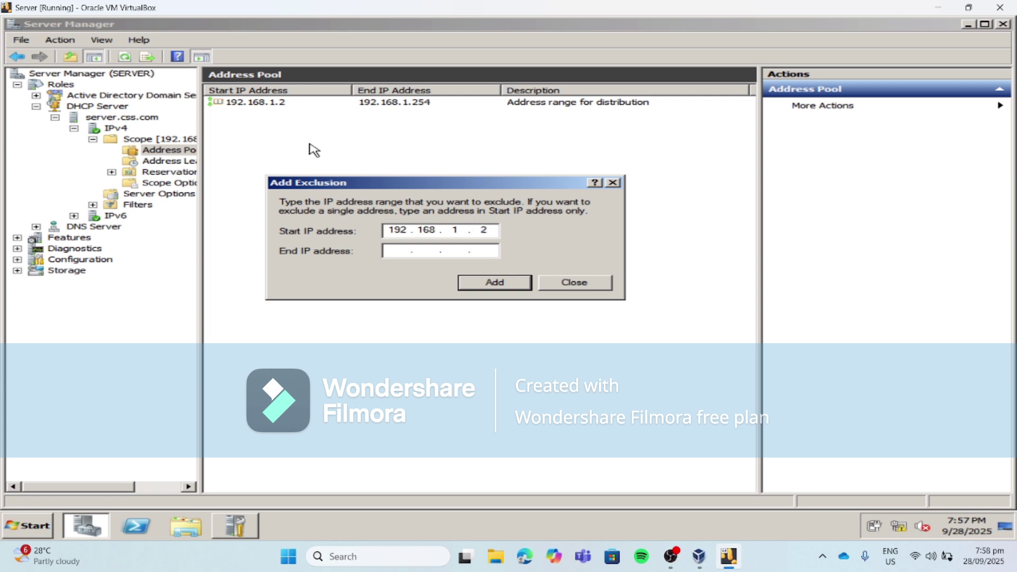
- Set the exclusion's end IP address to 192.168.1.7, add the range and close the Add Exclusion dialog
click(392, 247)
text(1)
text(1)
text(92 . . .)
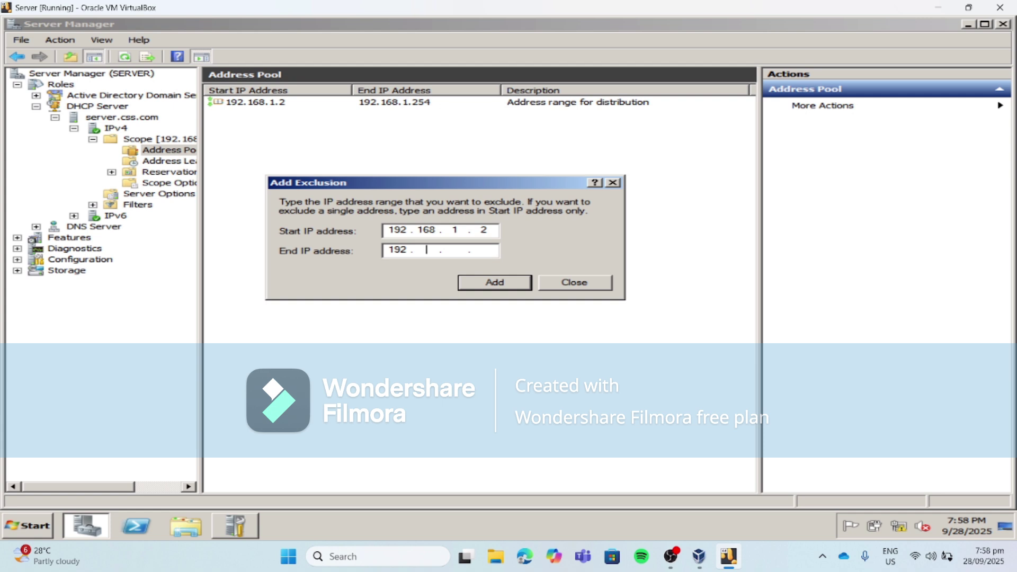
key(Tab)
click(421, 249)
text(168 )
text(1 )
text(7)
click(520, 284)
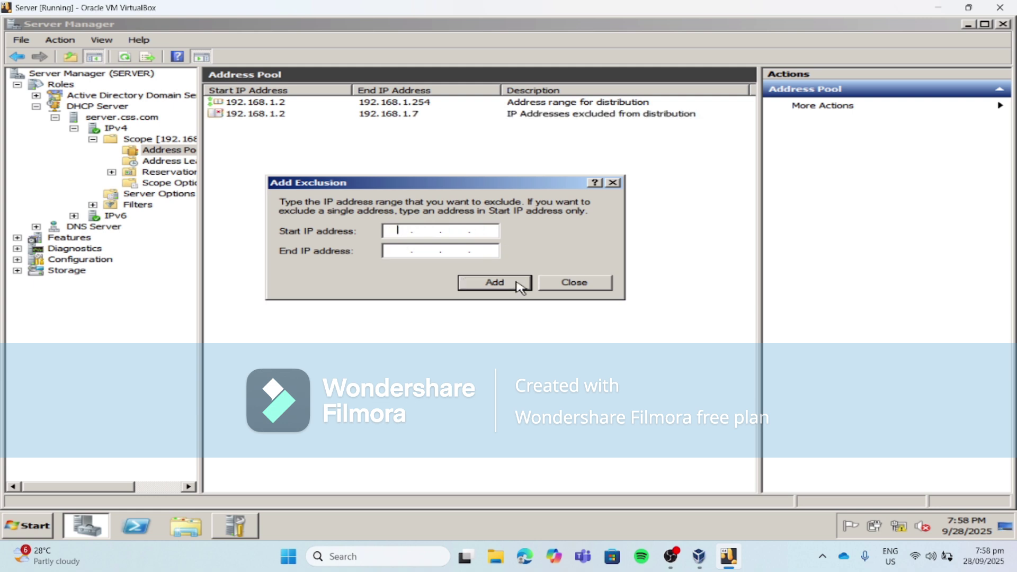
click(561, 286)
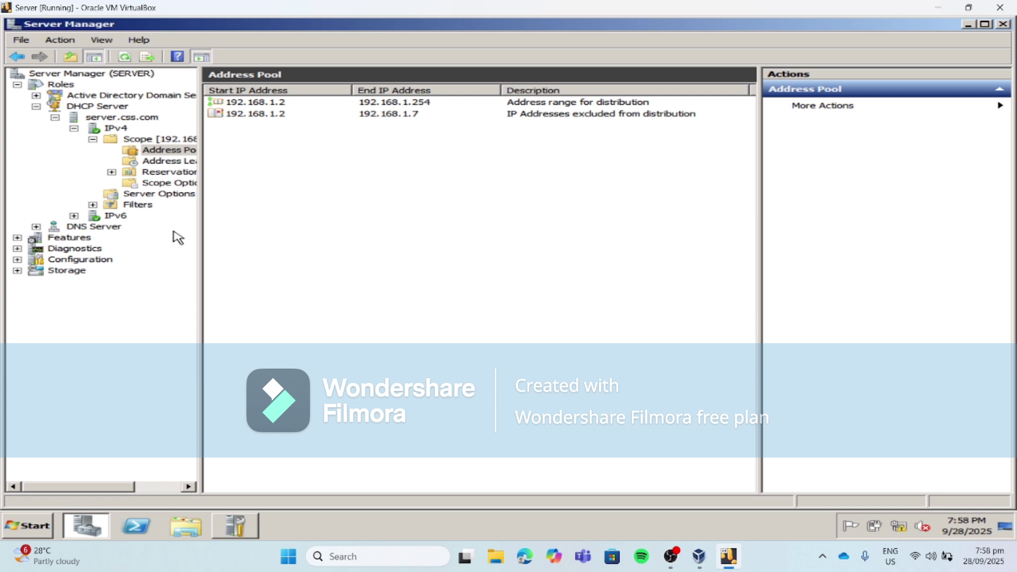
- Enable the 003 Router option in the scope options with IP address 192.168.1.2 and apply it
click(169, 185)
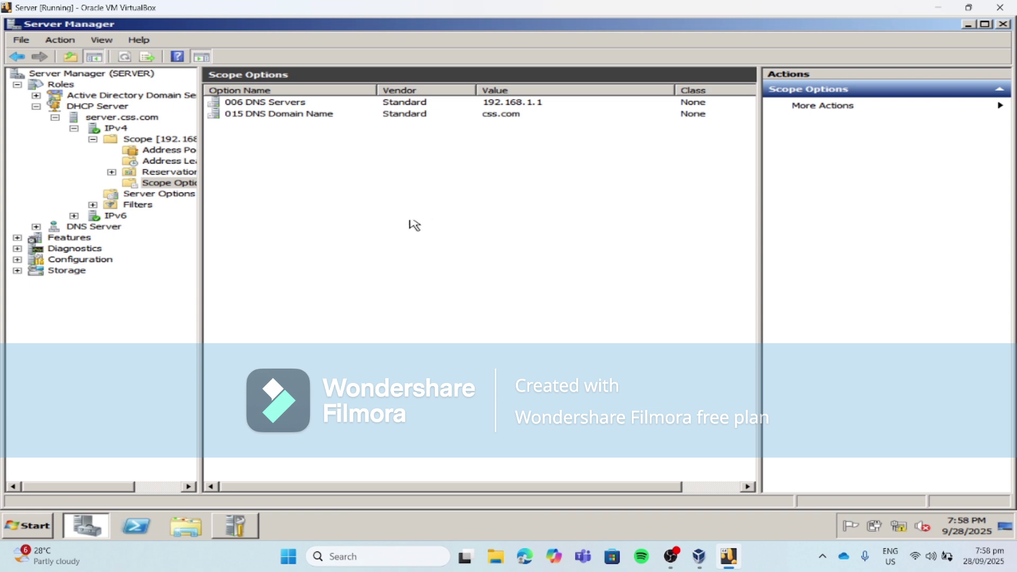
right_click(428, 194)
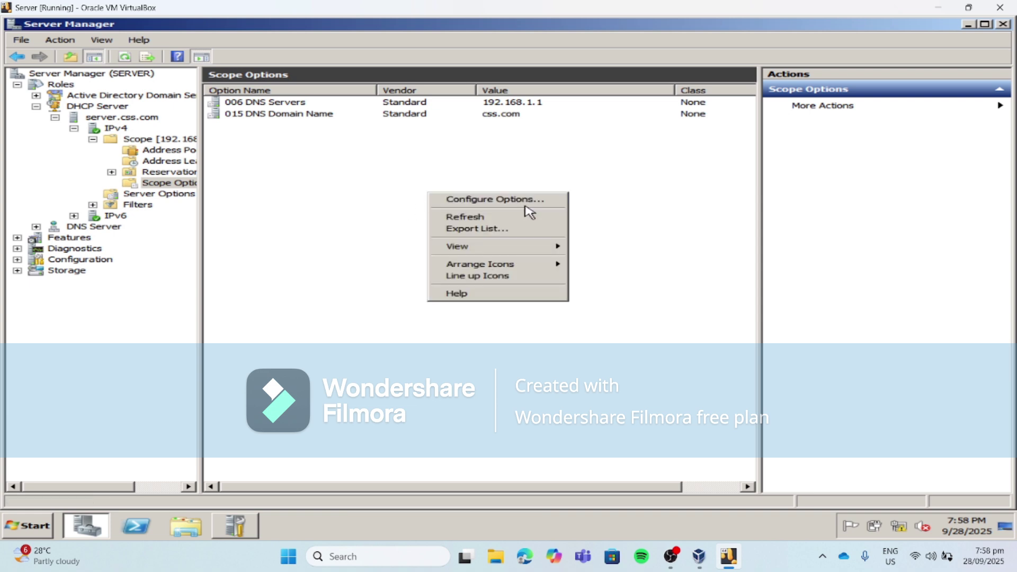
click(551, 201)
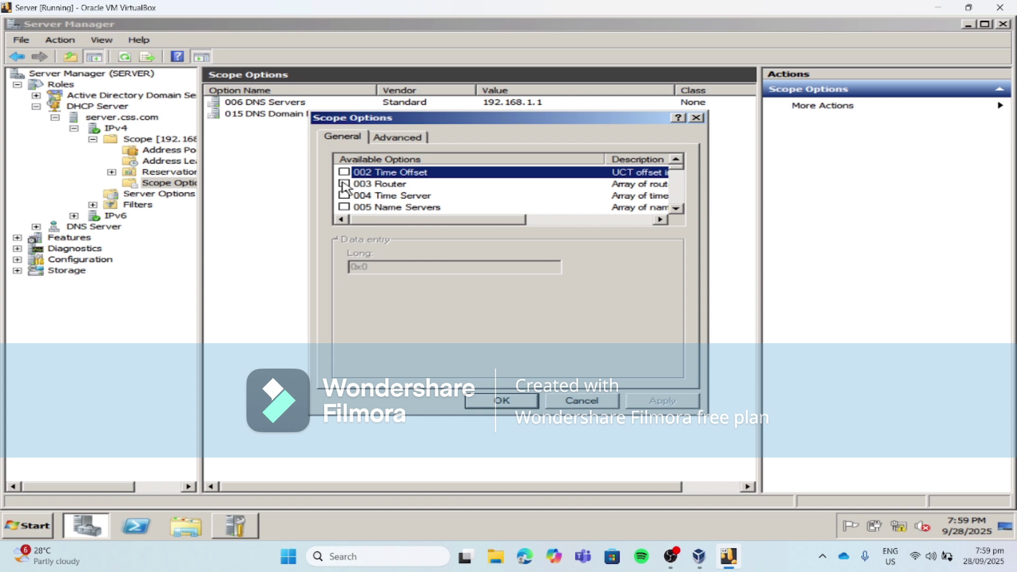
click(344, 184)
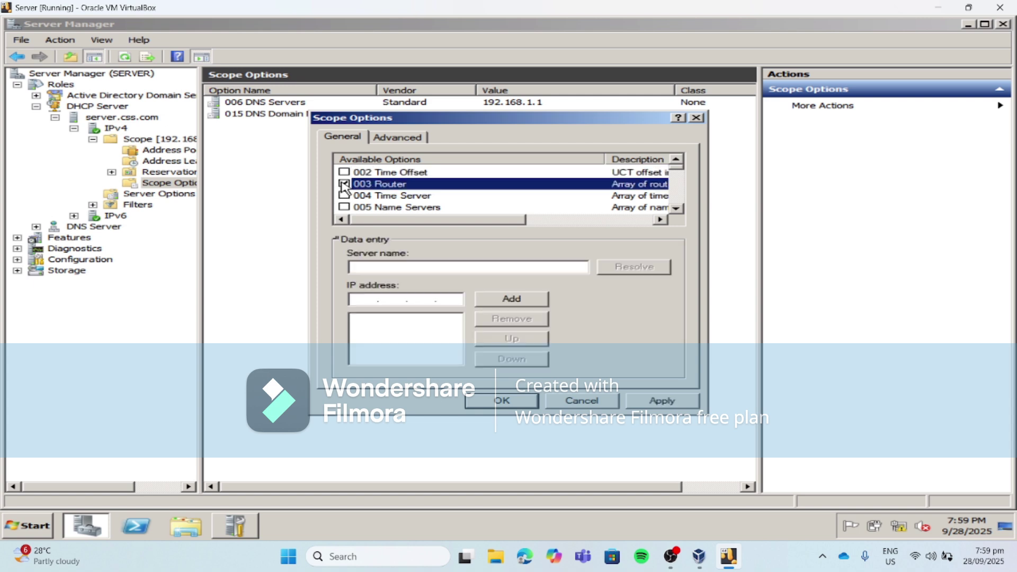
click(358, 301)
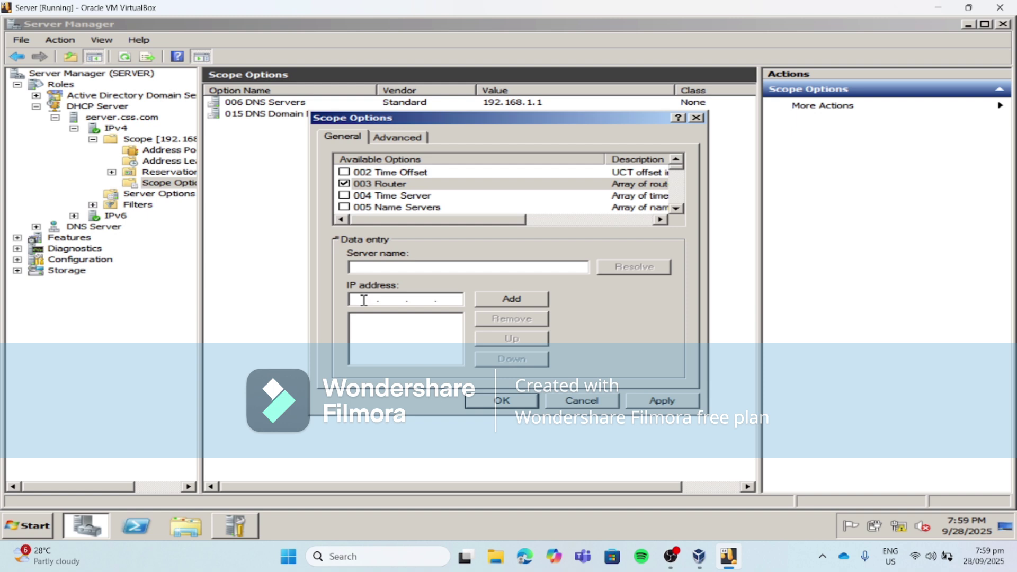
text(192.168.1.2)
click(492, 303)
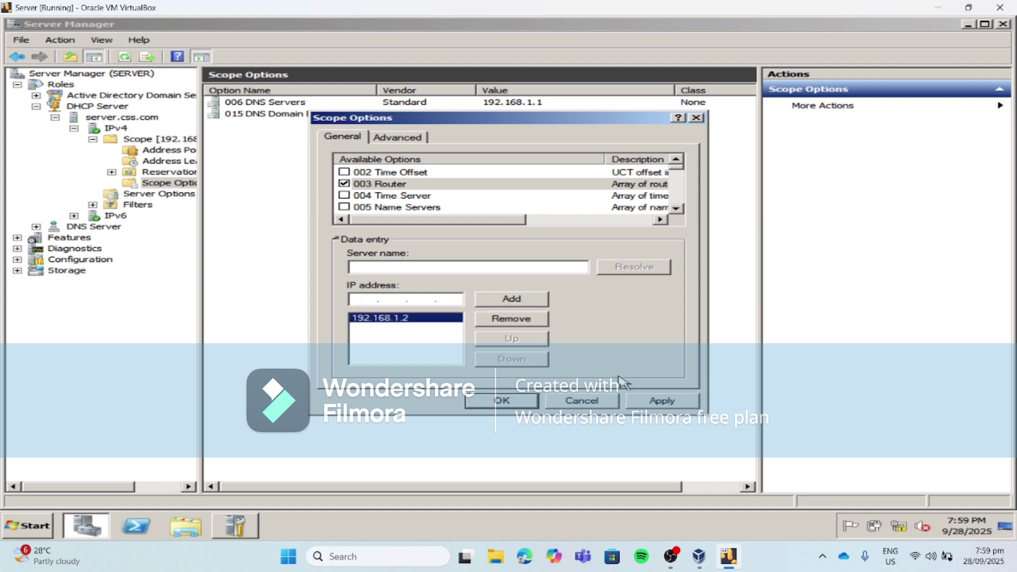
click(642, 401)
click(526, 403)
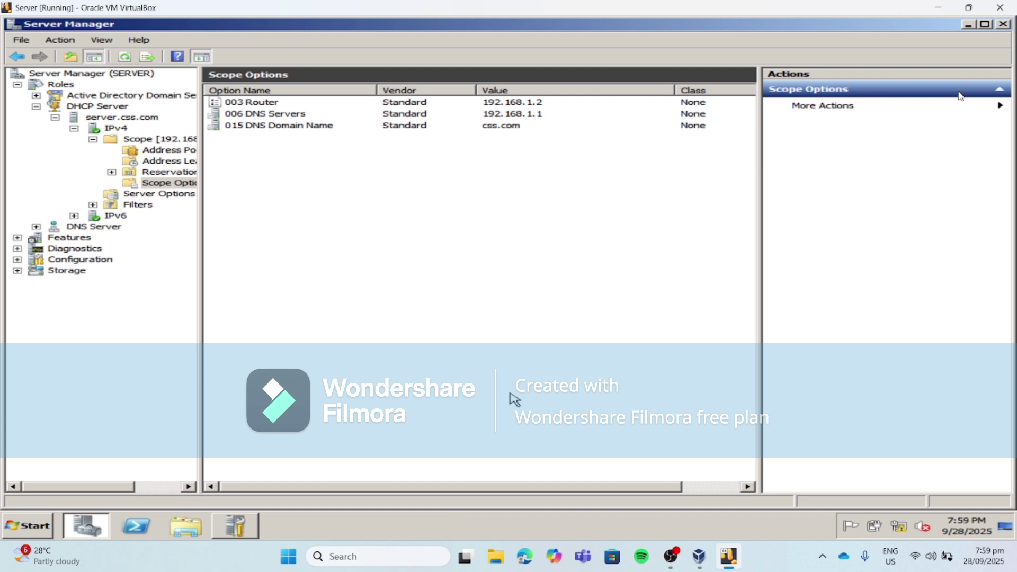
- Switch to Oracle VM VirtualBox Manager, start the Client virtual machine and open a command prompt in it
click(700, 556)
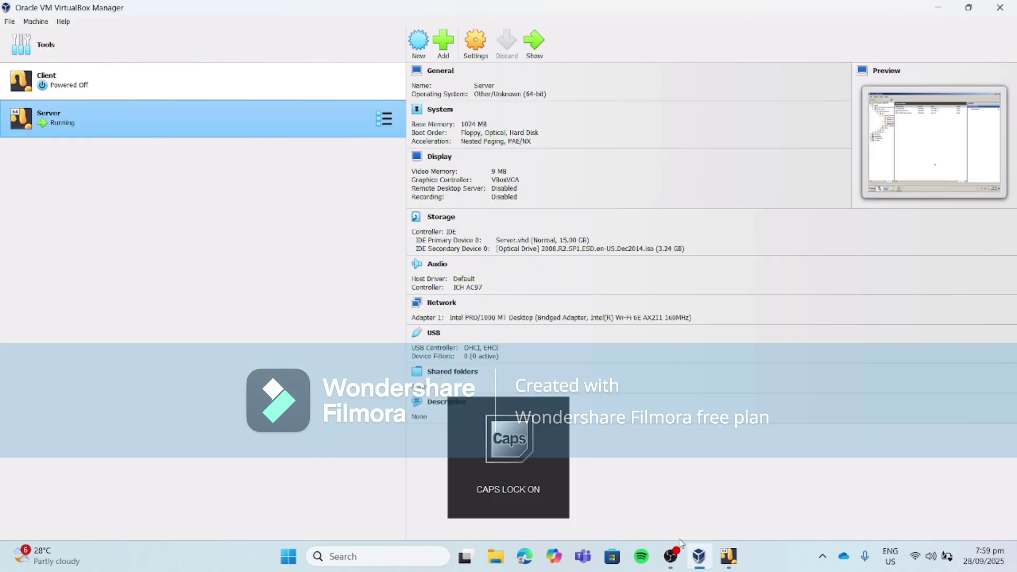
click(252, 95)
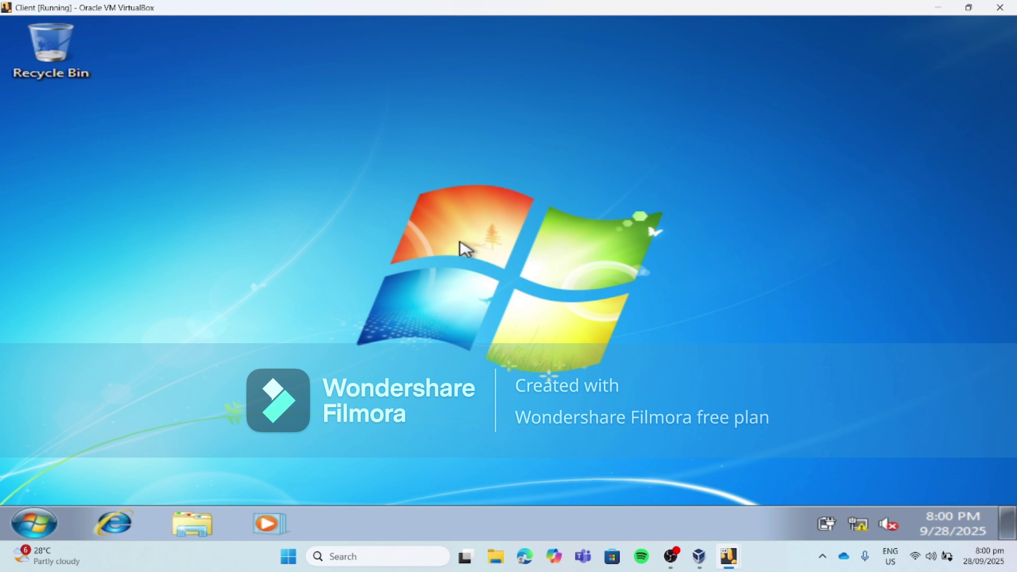
key(super+r)
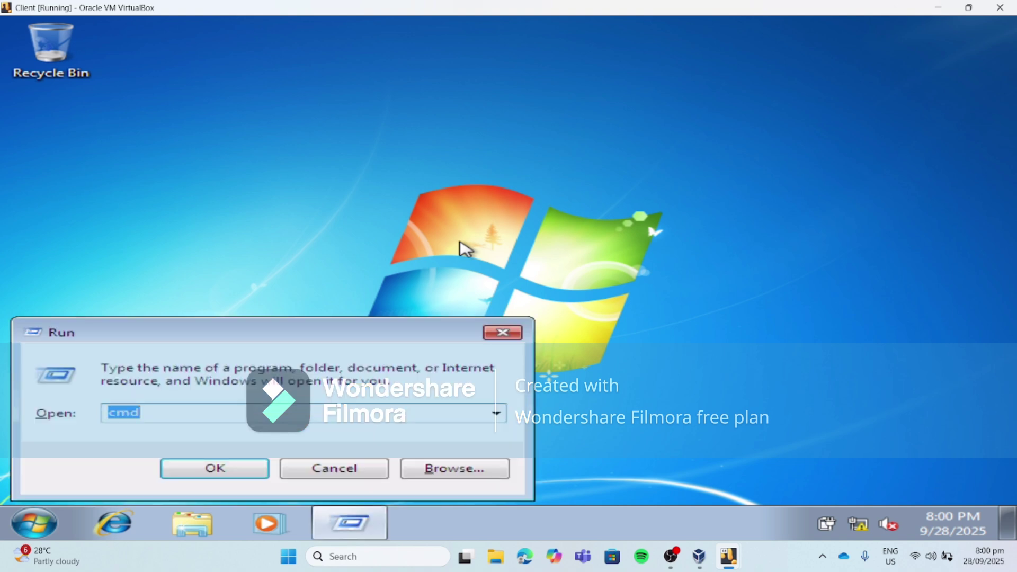
text(cmd)
key(Return)
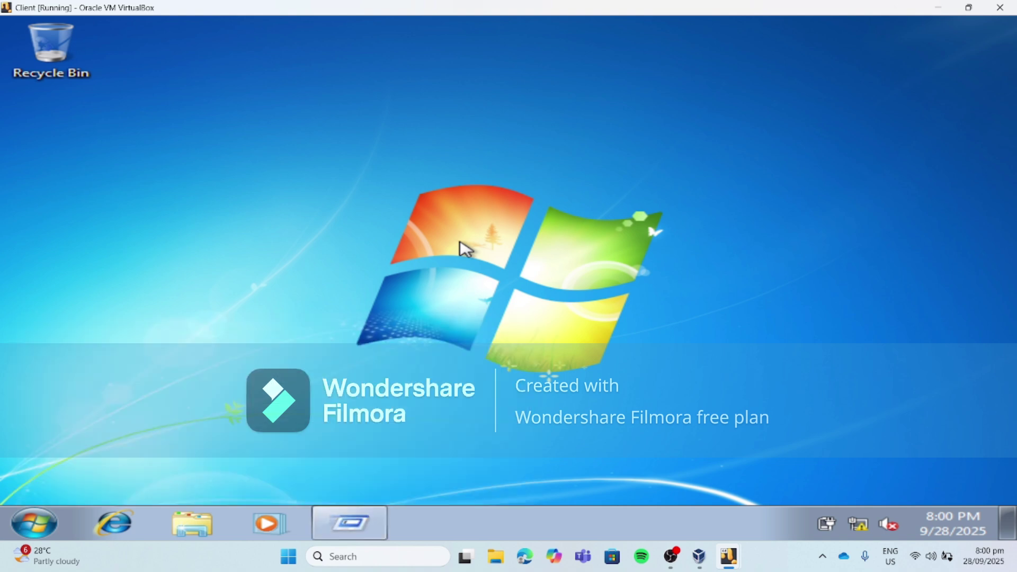
- Run ipconfig on the client to check its IP address and default gateway
text(ipc)
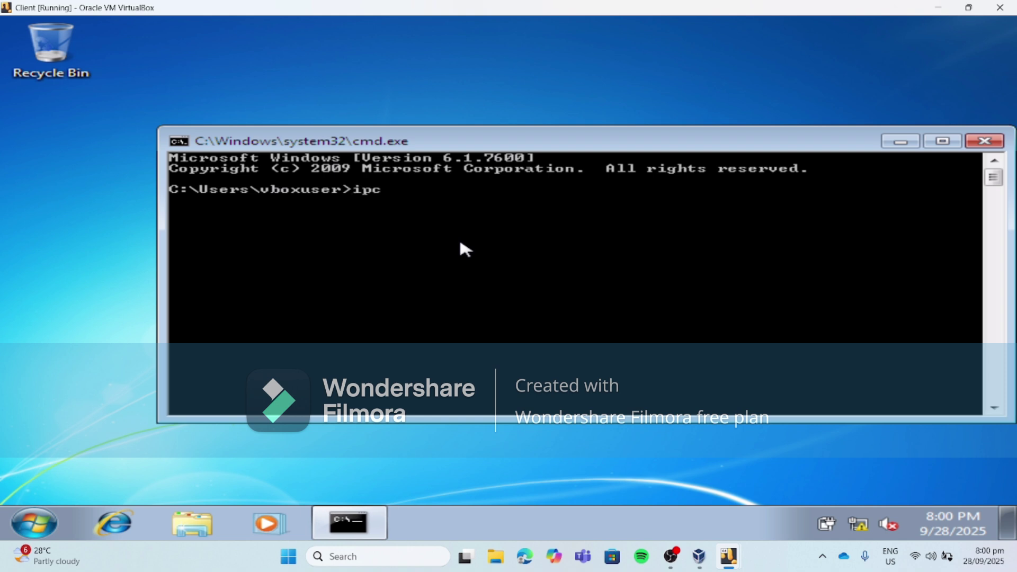
text(onfig)
key(Return)
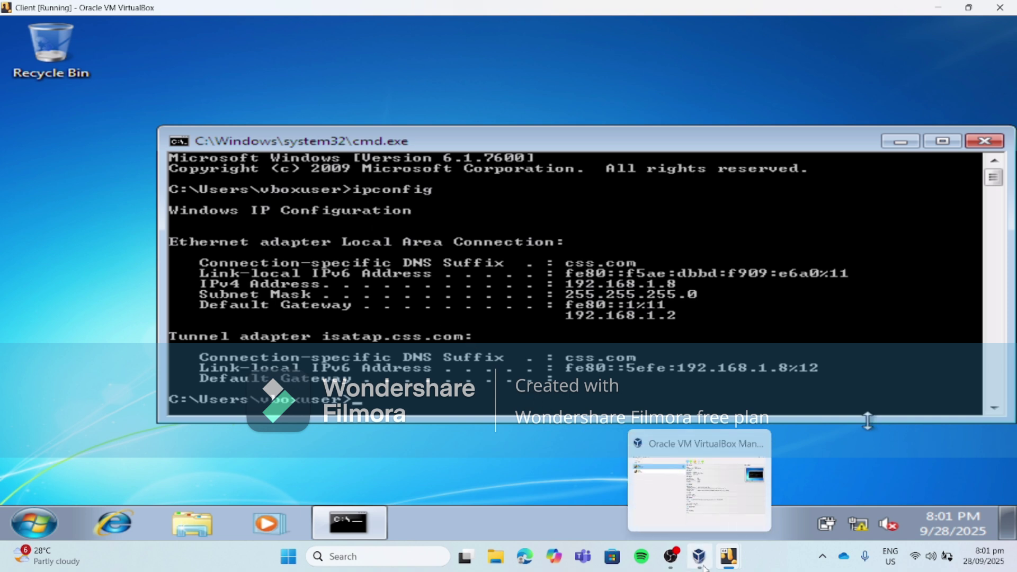
- Switch back to the Server virtual machine and view the IPv4 scope's address leases
mouse_move(730, 560)
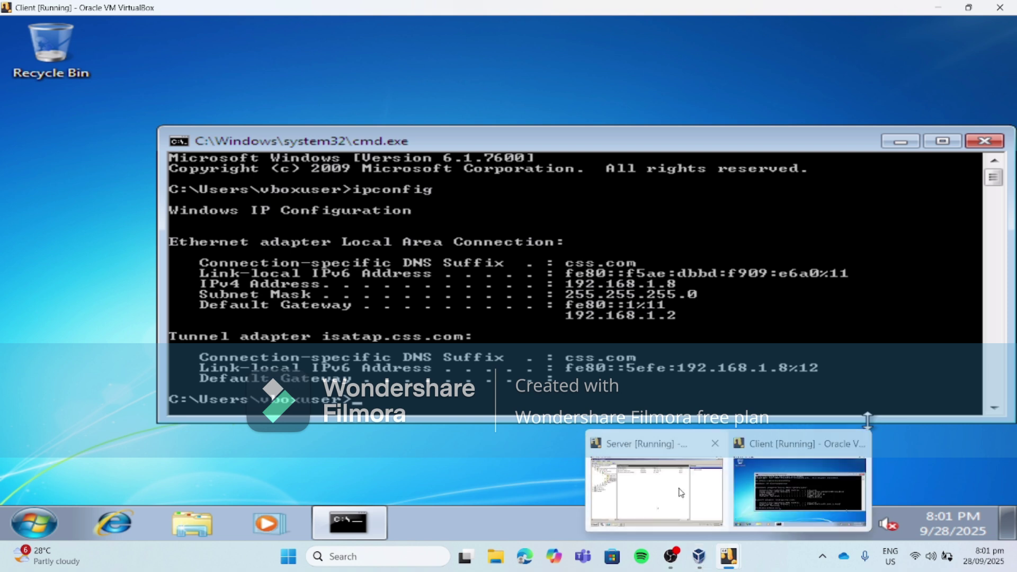
click(625, 461)
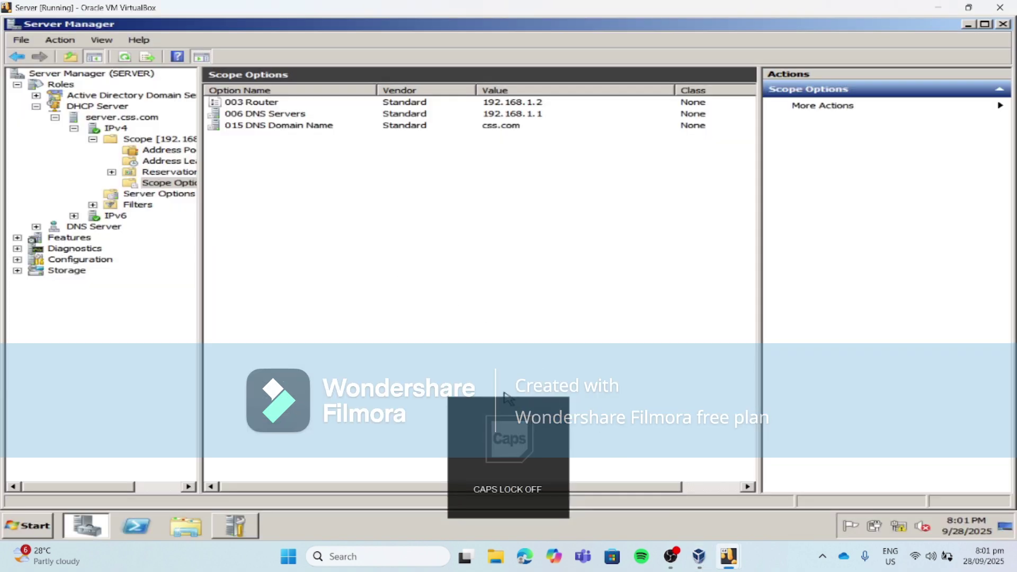
click(181, 167)
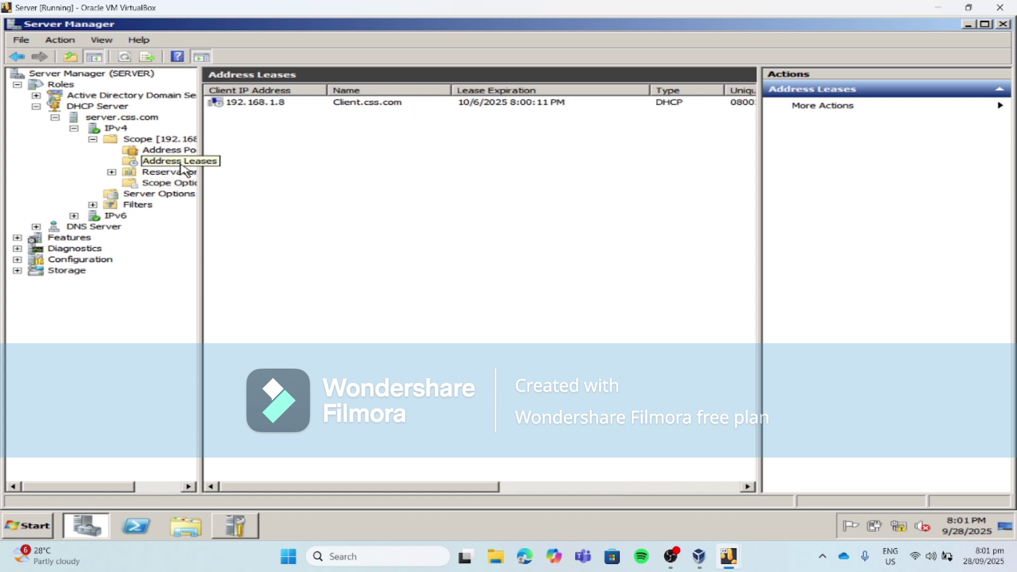